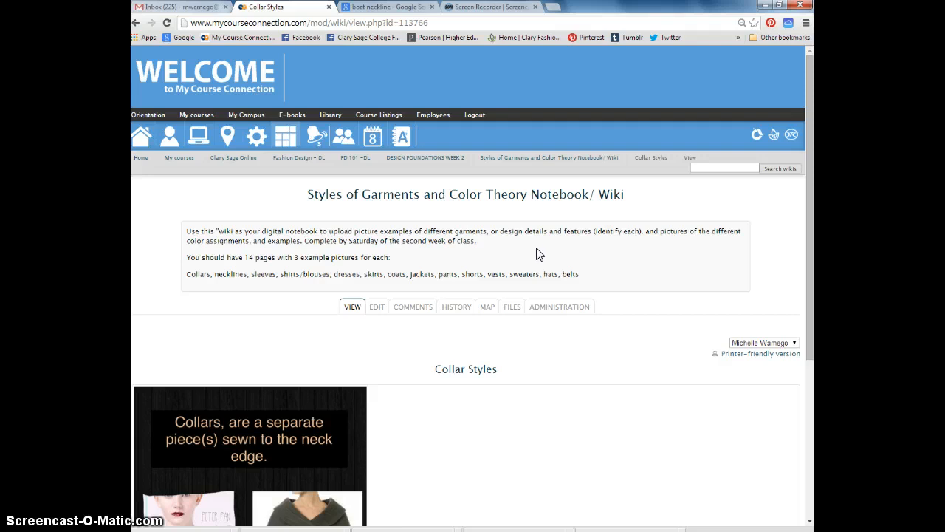
# Review the notebook assignment instructions and the example collage on the Collar Styles wiki page.
pyautogui.click(499, 248)
pyautogui.scroll(-3, 498, 248)
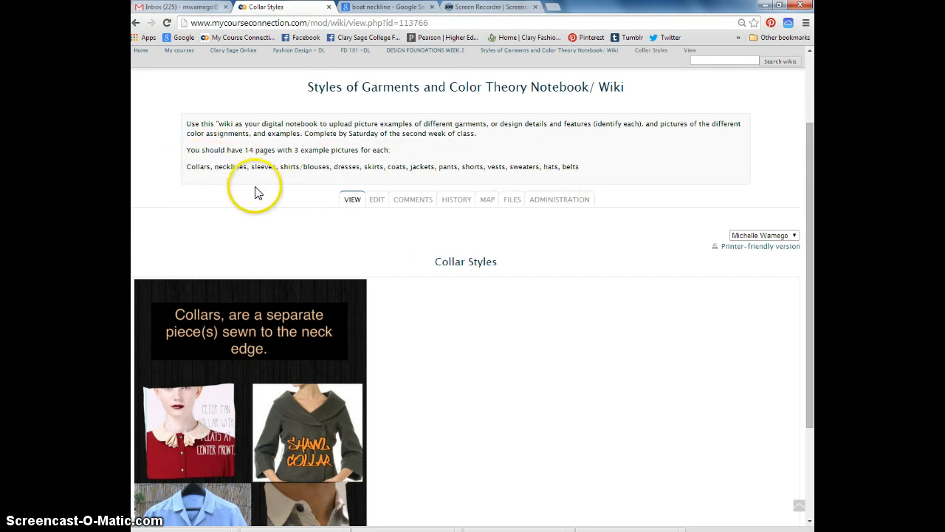
pyautogui.scroll(-2, 392, 254)
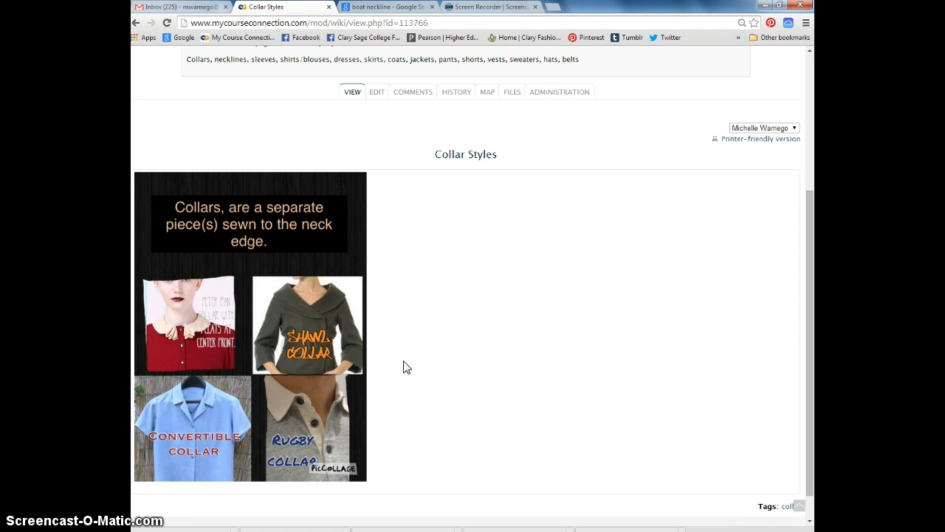
pyautogui.scroll(1, 495, 392)
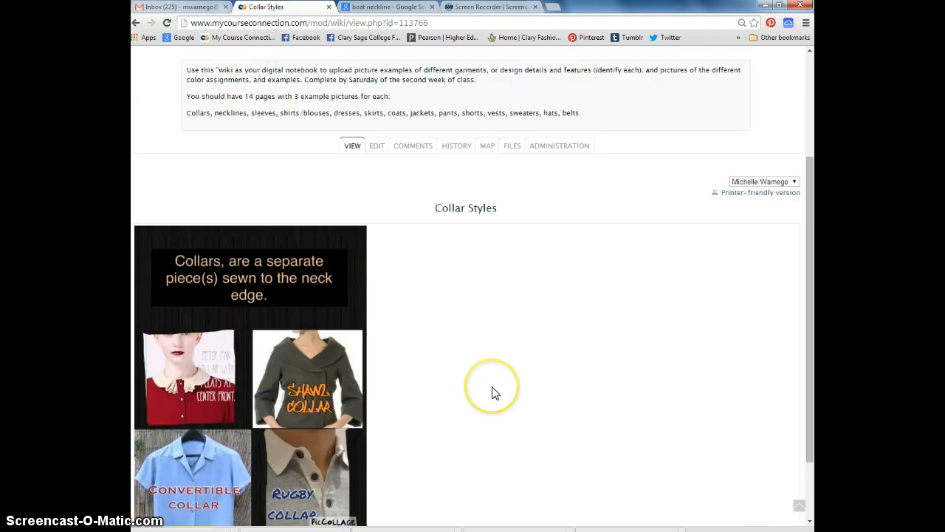
pyautogui.scroll(1, 495, 393)
pyautogui.scroll(1, 495, 393)
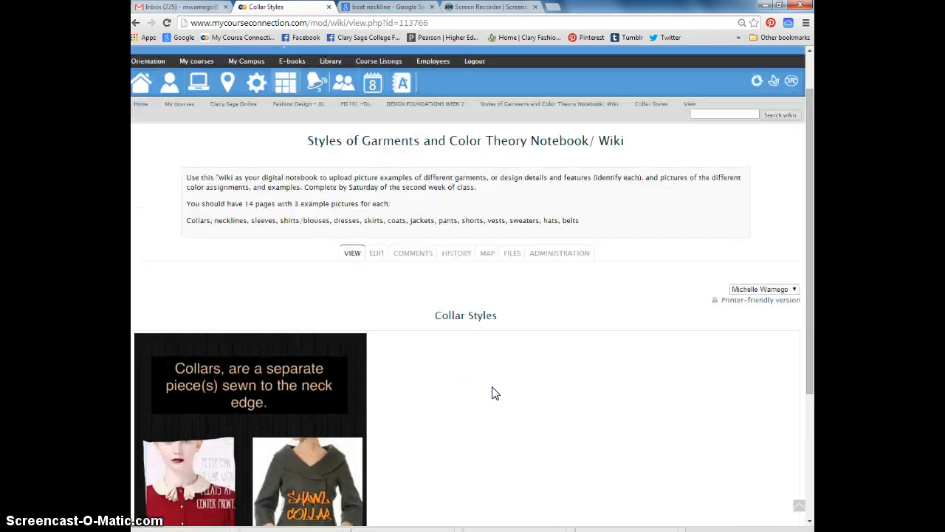
pyautogui.scroll(1, 296, 139)
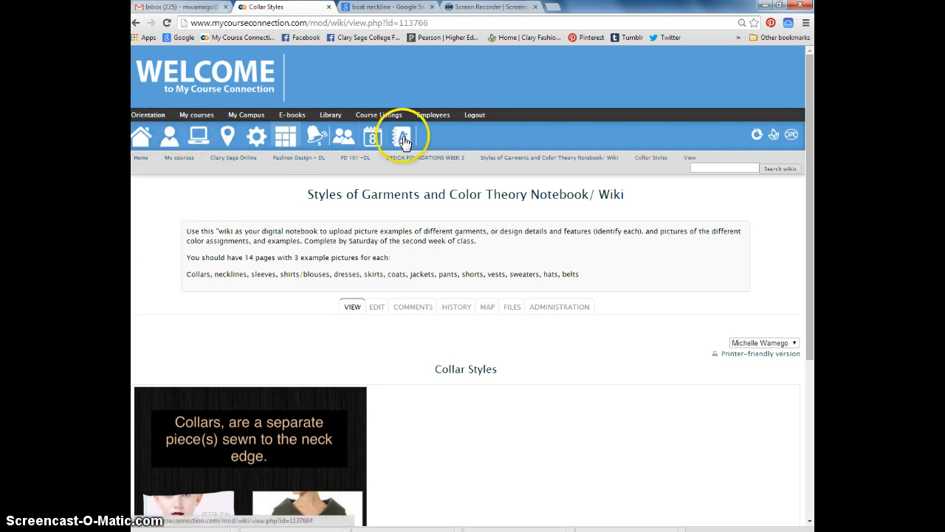
# Start a new page in the Styles of Garments and Color Theory Notebook/ Wiki under Design Foundations Week 2 of the current course.
pyautogui.click(227, 140)
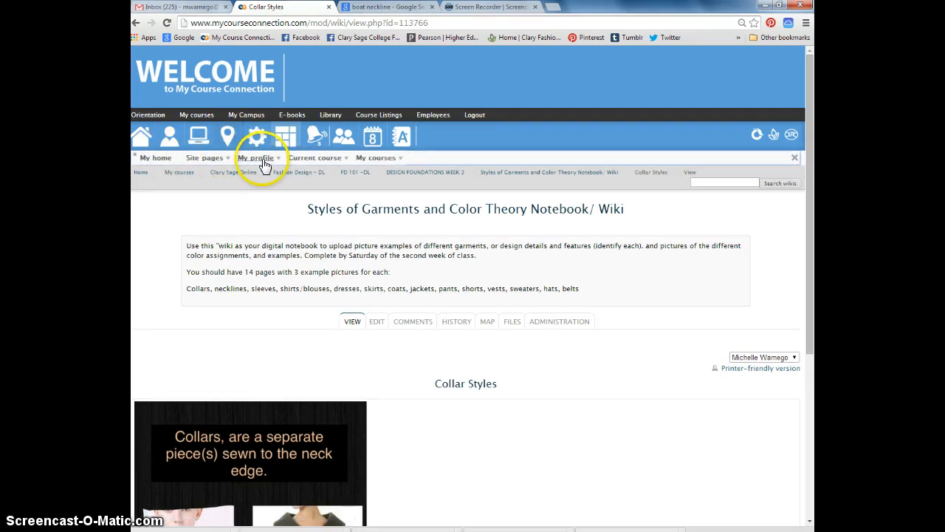
pyautogui.click(346, 162)
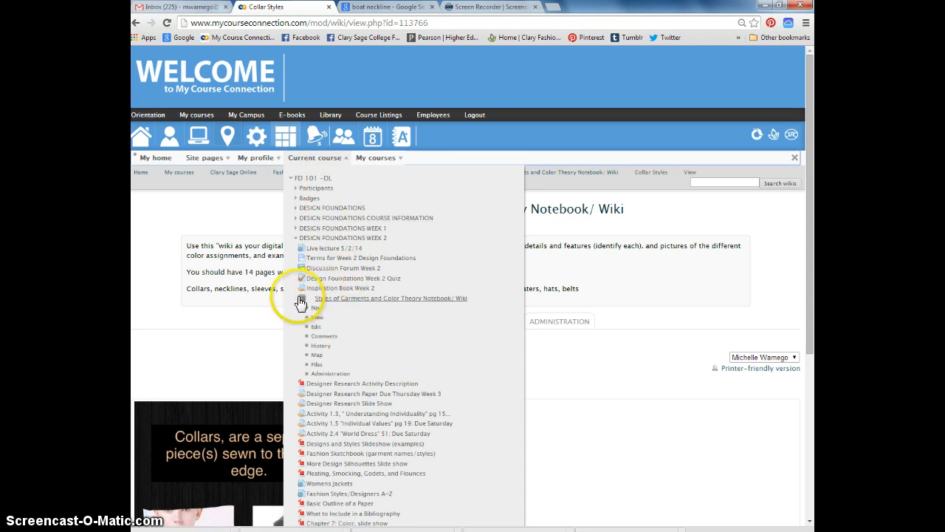
pyautogui.click(337, 299)
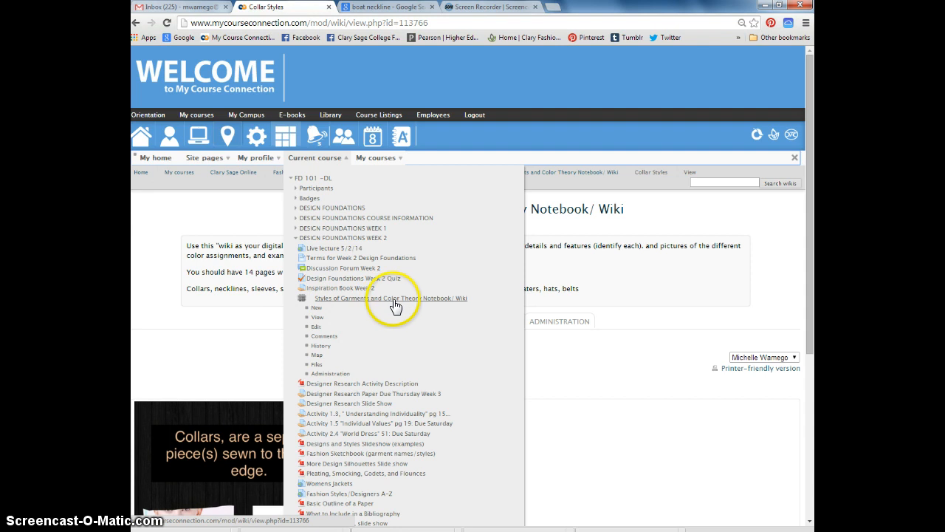
pyautogui.click(317, 310)
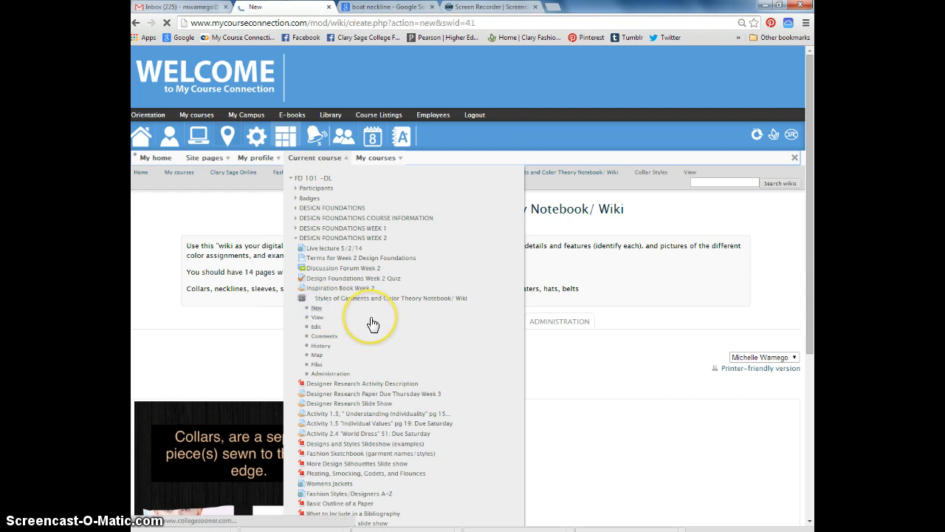
# Title the new wiki page "Necklines" and create it in HTML format.
pyautogui.click(334, 315)
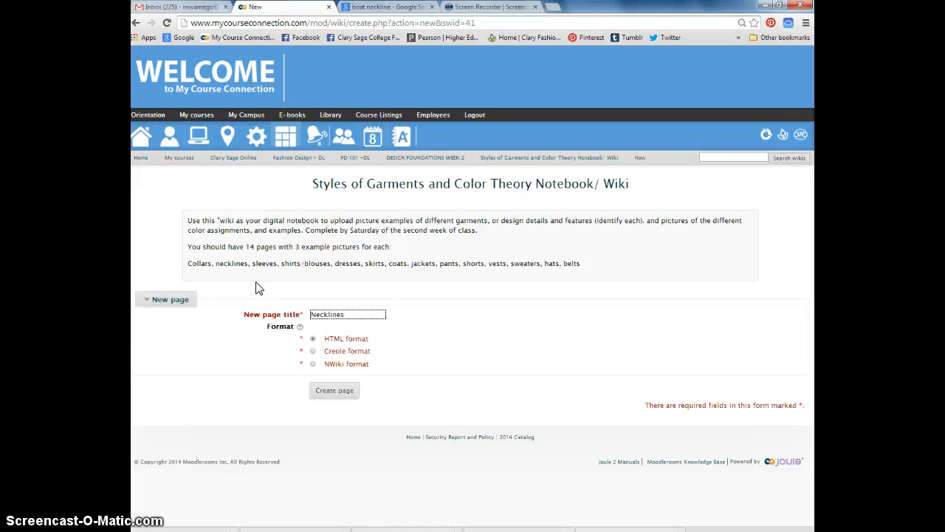
pyautogui.click(337, 380)
pyautogui.click(336, 393)
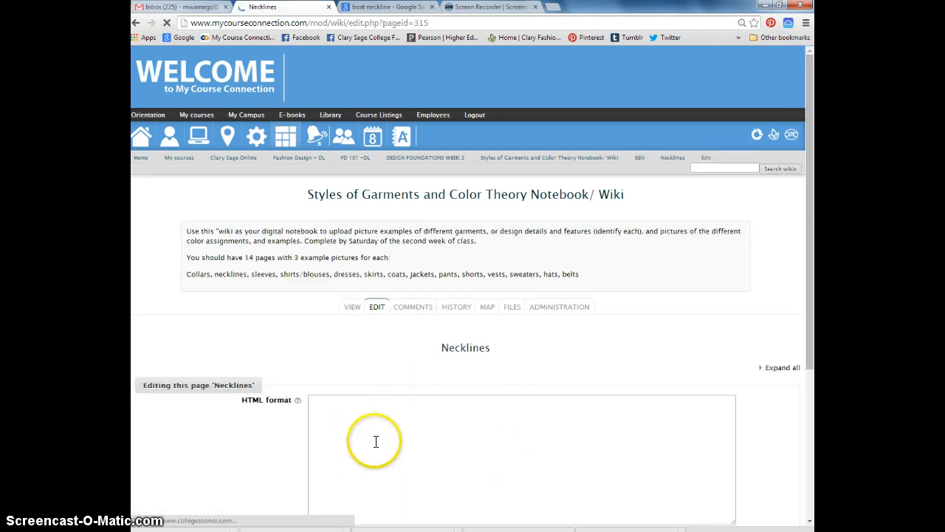
# Upload the "scoop neck" picture from the FD 101 Foundations DL folder and insert it into the Necklines page without an image description.
pyautogui.scroll(-2, 371, 439)
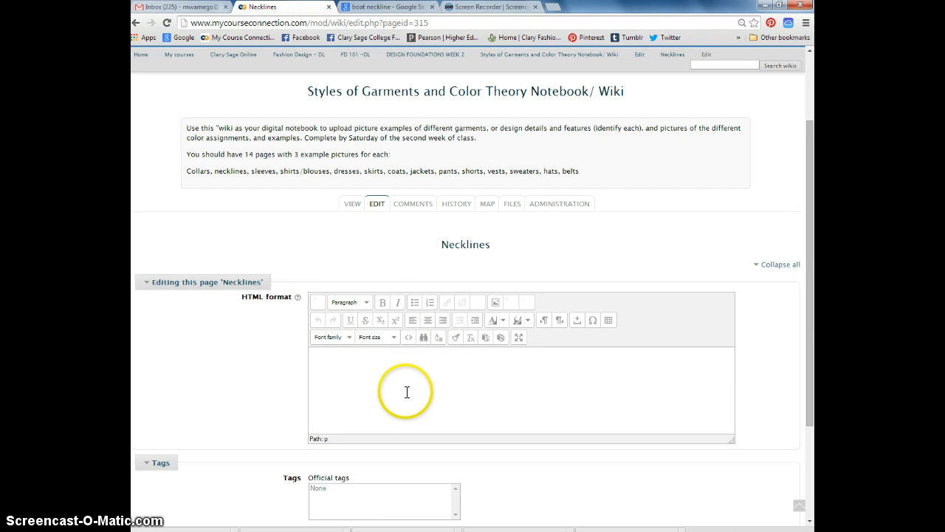
pyautogui.click(363, 382)
pyautogui.click(501, 351)
pyautogui.click(497, 305)
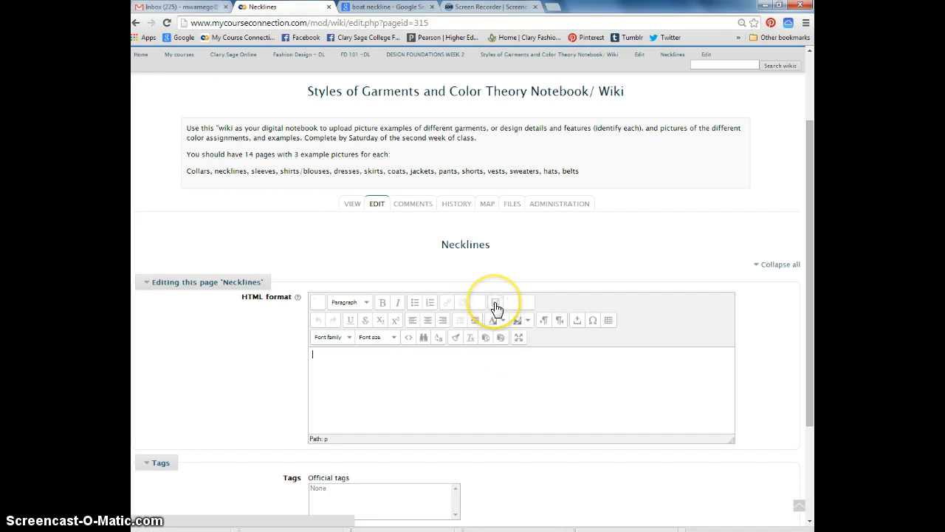
pyautogui.click(496, 304)
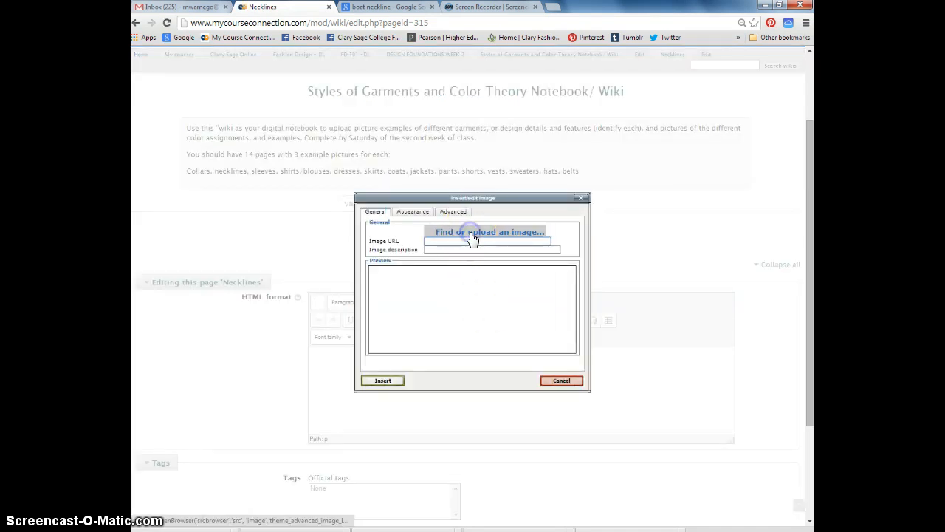
pyautogui.click(473, 239)
pyautogui.click(481, 252)
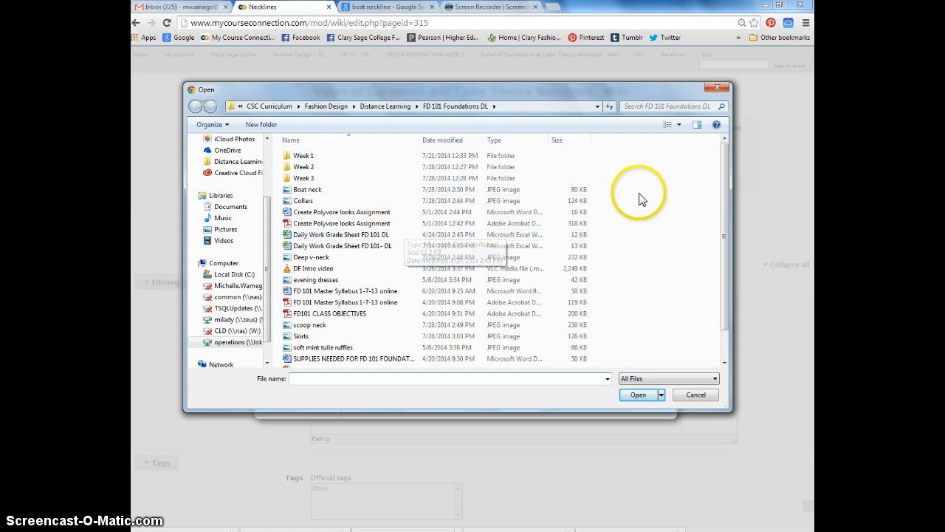
pyautogui.click(299, 325)
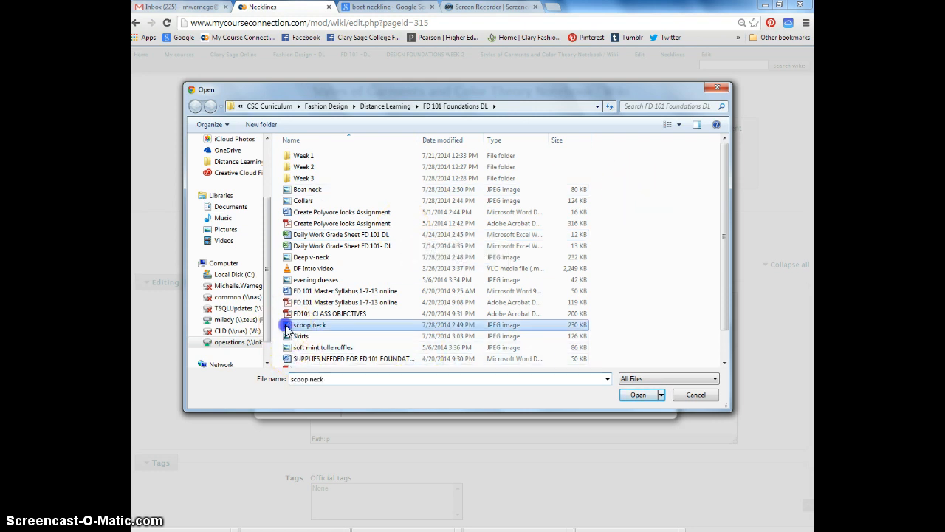
pyautogui.click(637, 395)
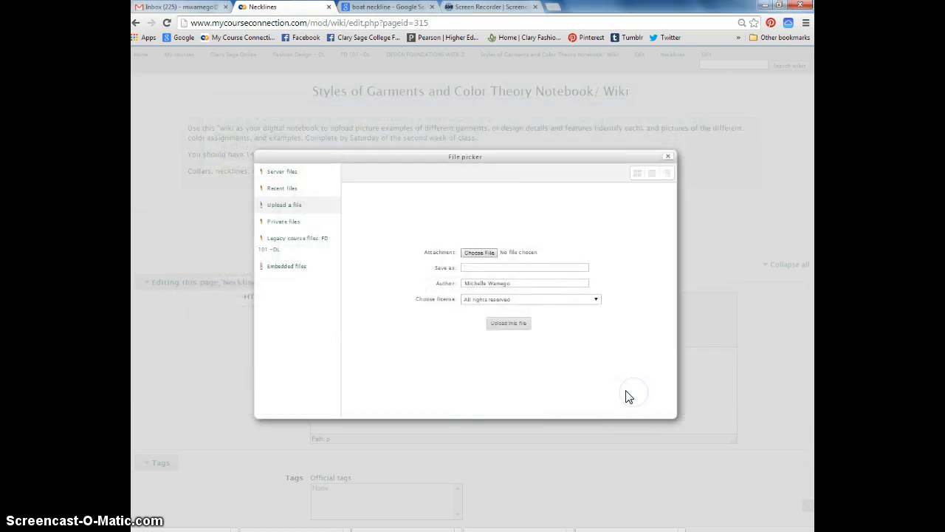
pyautogui.click(508, 323)
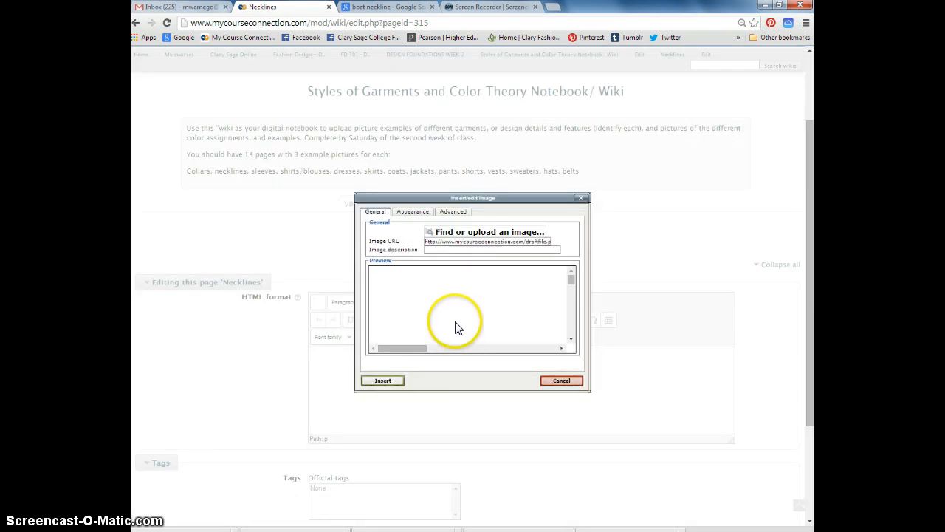
pyautogui.click(386, 380)
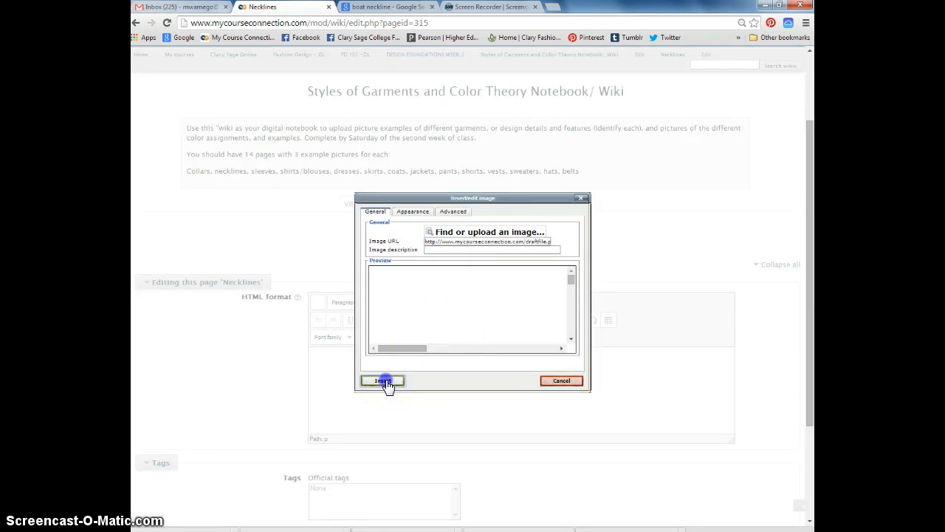
pyautogui.click(449, 307)
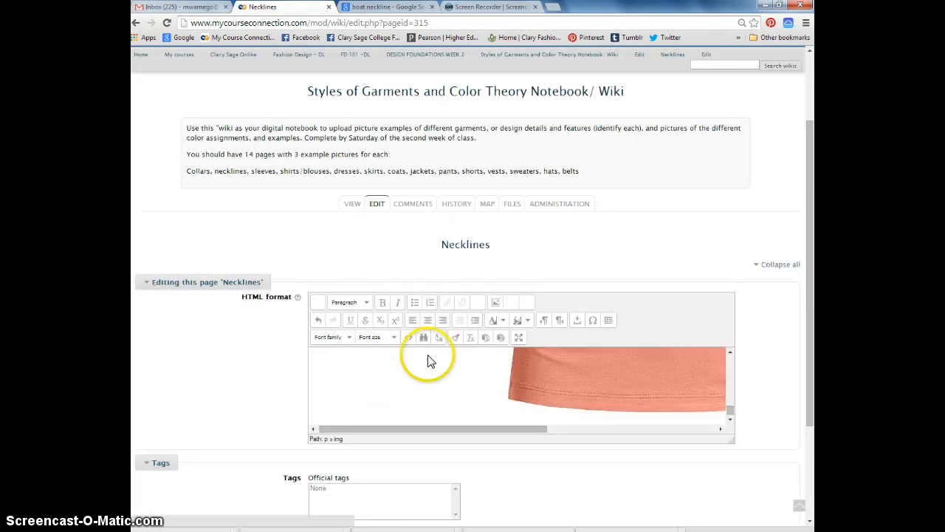
# In the full-screen editor, shrink the scoop neck picture to a small thumbnail and caption it "Scoop neckline" beside the image.
pyautogui.click(520, 338)
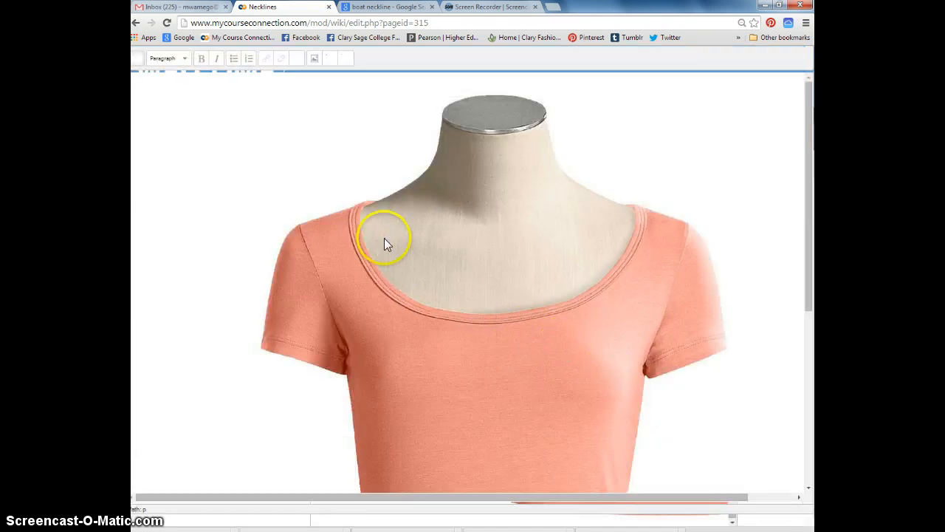
pyautogui.click(438, 248)
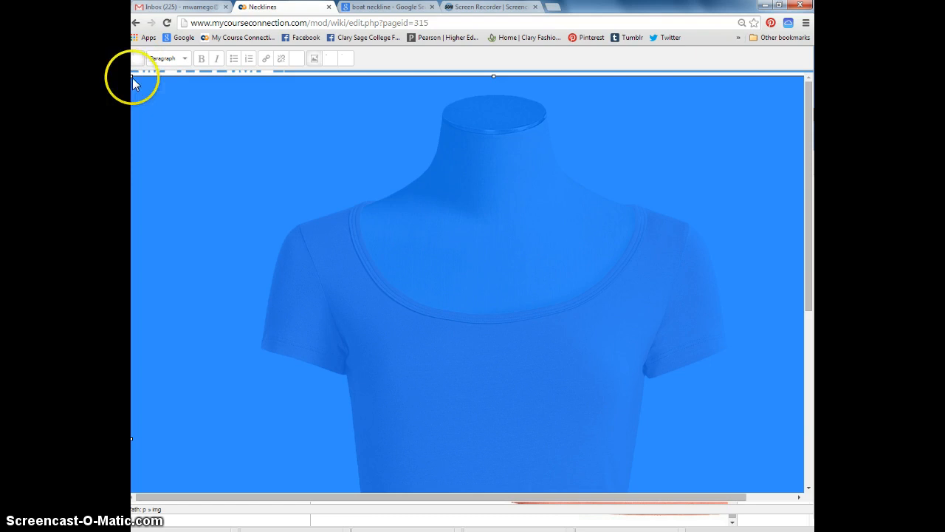
pyautogui.moveTo(131, 76); pyautogui.dragTo(401, 325)
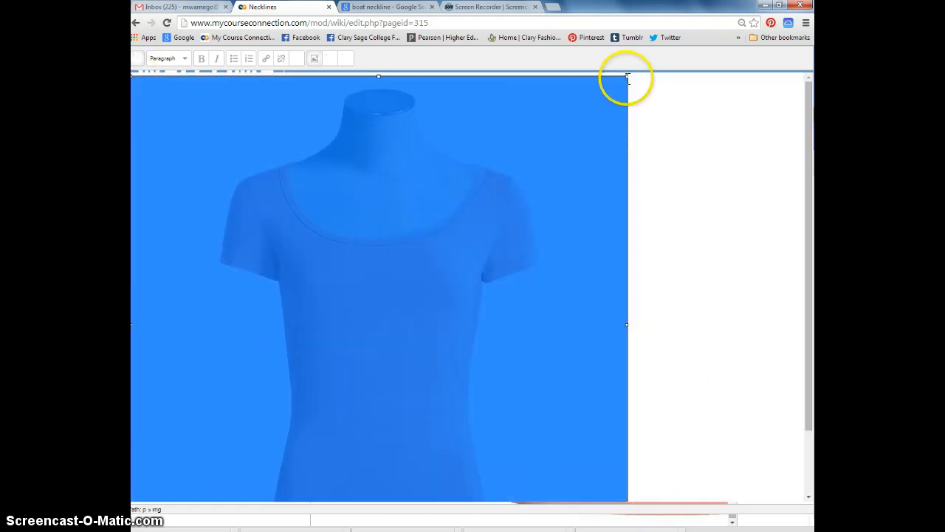
pyautogui.moveTo(627, 76); pyautogui.dragTo(313, 254)
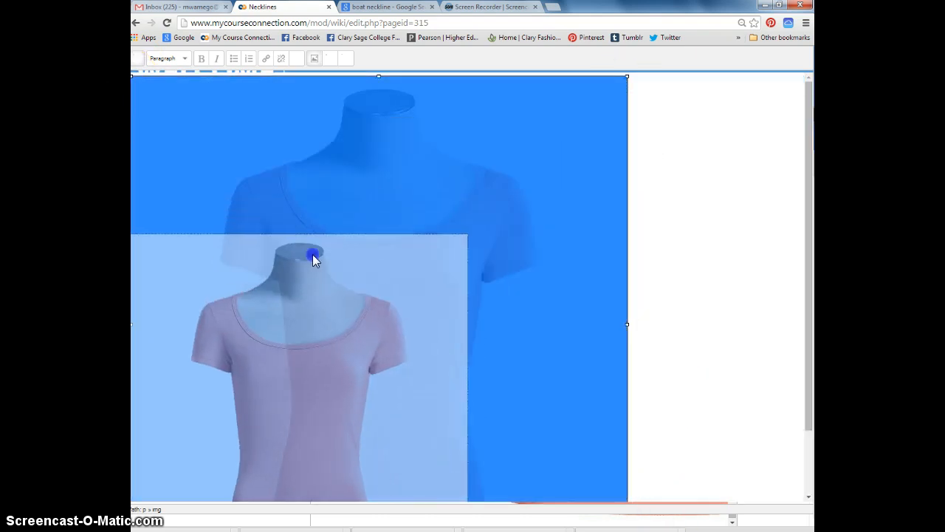
pyautogui.moveTo(466, 411); pyautogui.dragTo(243, 276)
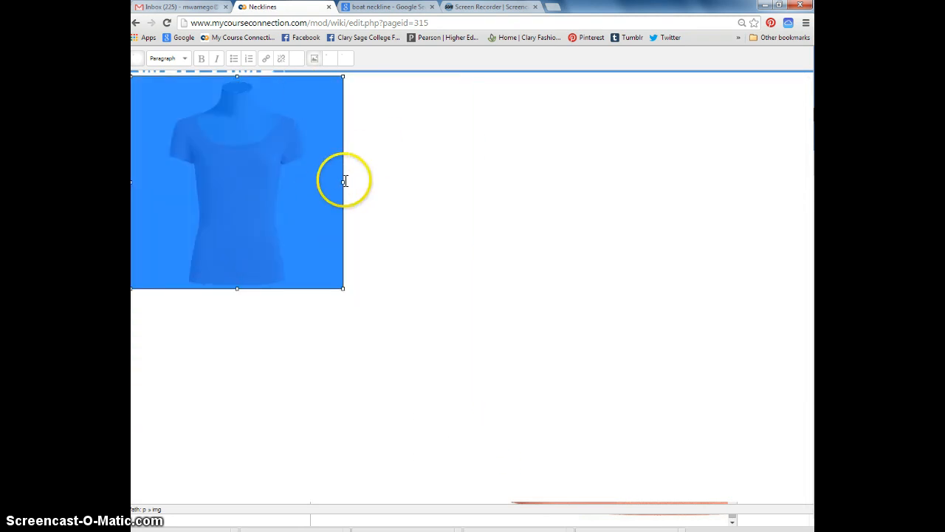
pyautogui.moveTo(343, 181)
pyautogui.mouseDown()
pyautogui.moveTo(268, 175)
pyautogui.moveTo(344, 179)
pyautogui.mouseUp()
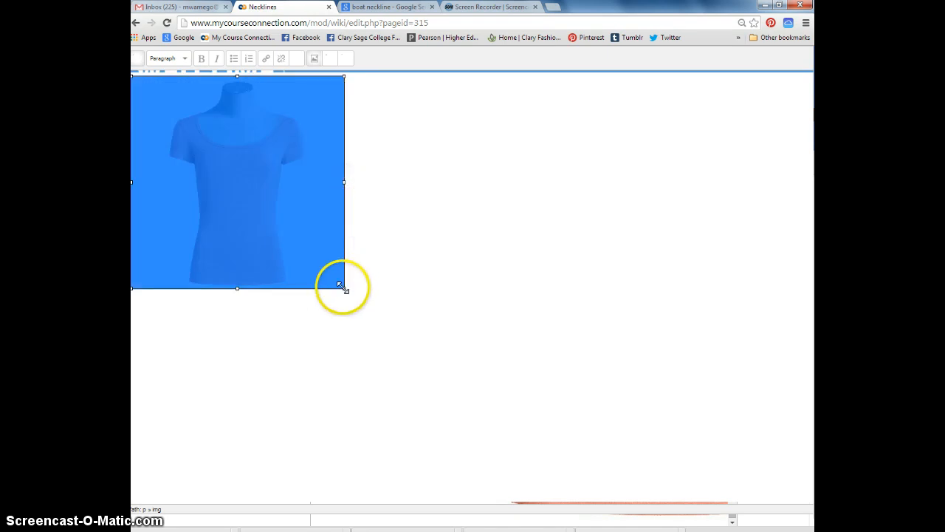
pyautogui.moveTo(344, 289); pyautogui.dragTo(228, 197)
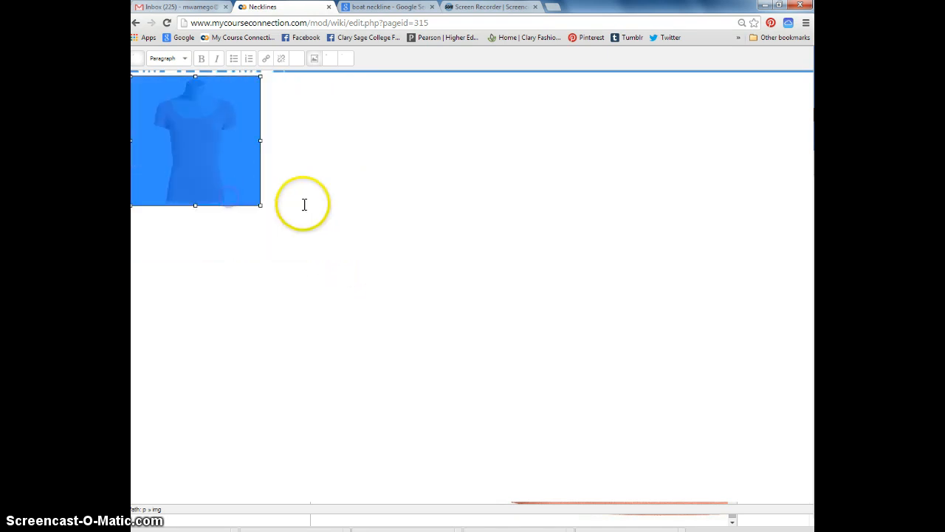
pyautogui.click(302, 196)
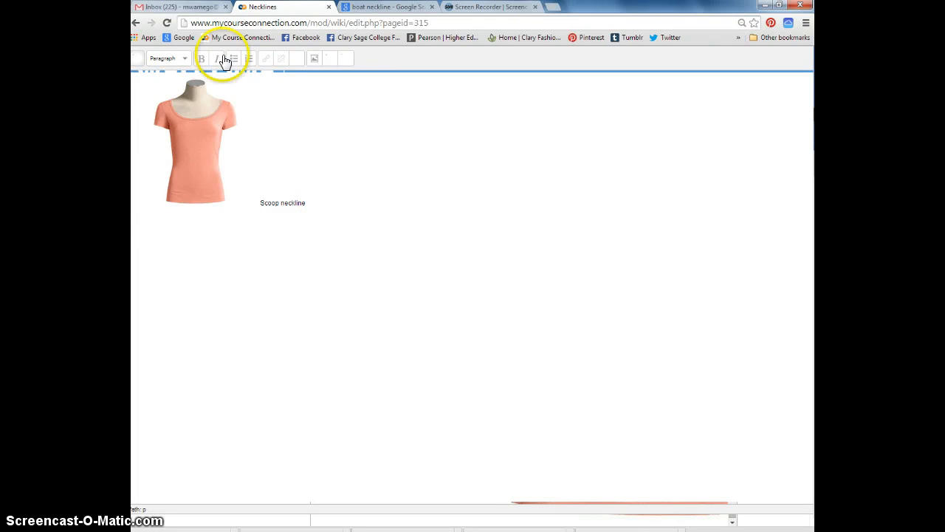
# Upload the "Boat neck" picture and insert it after the scoop neckline caption without an image description.
pyautogui.click(313, 59)
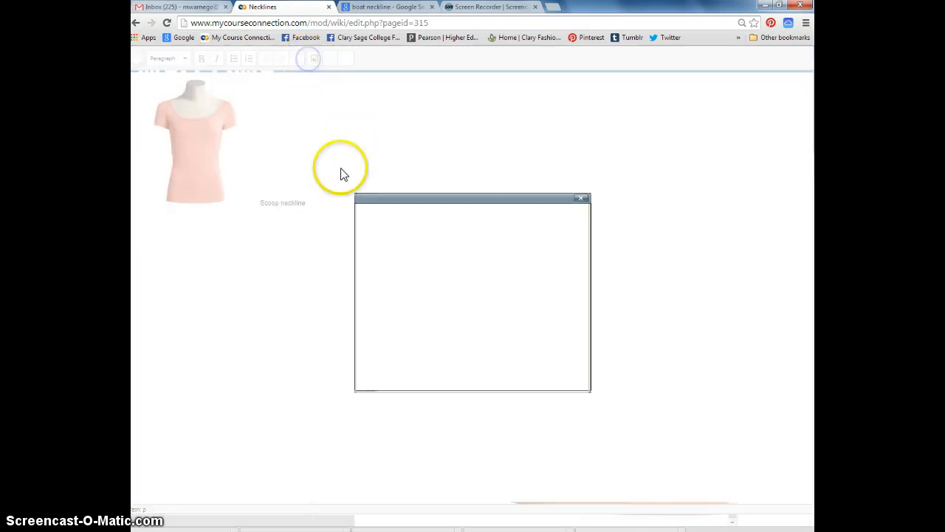
pyautogui.click(463, 237)
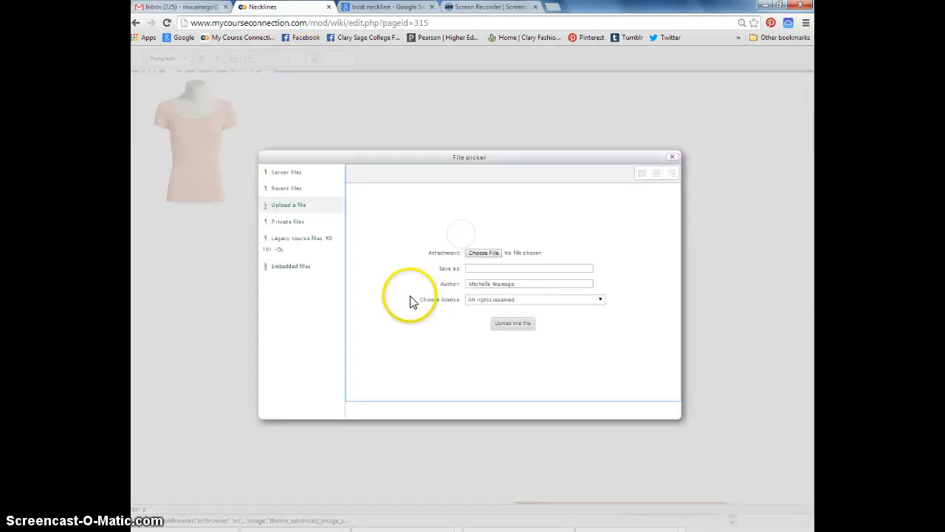
pyautogui.click(484, 253)
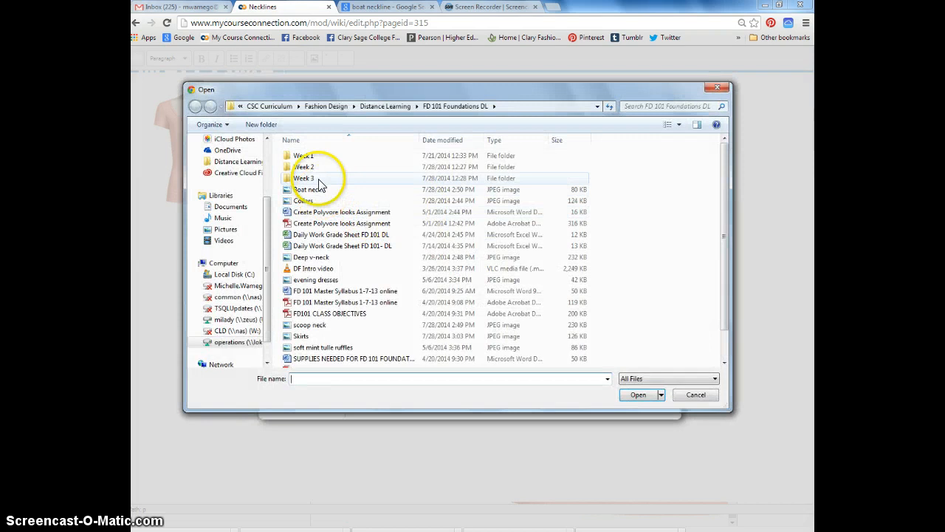
pyautogui.click(288, 191)
pyautogui.click(640, 394)
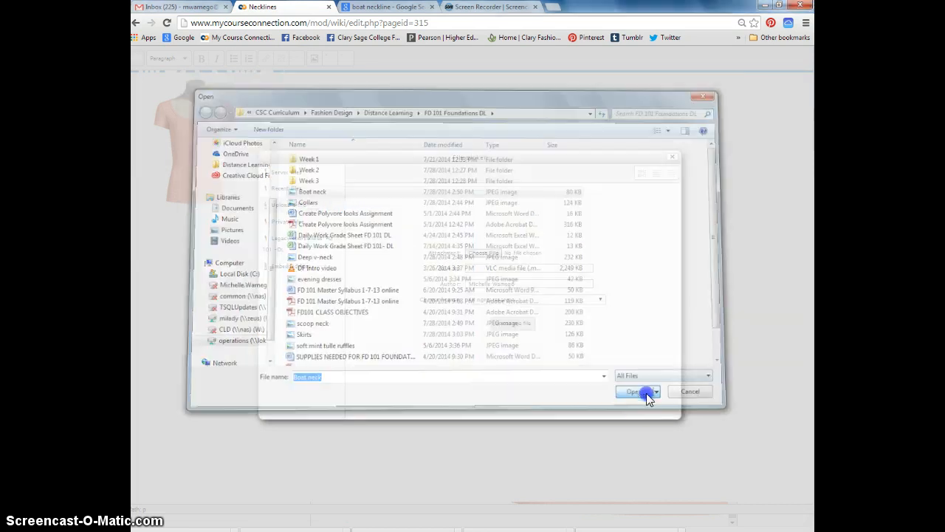
pyautogui.click(511, 325)
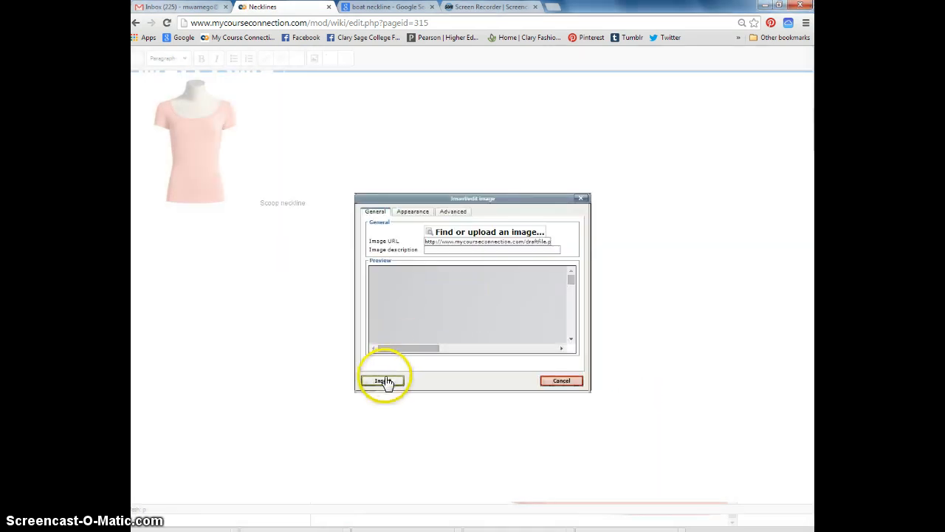
pyautogui.click(384, 380)
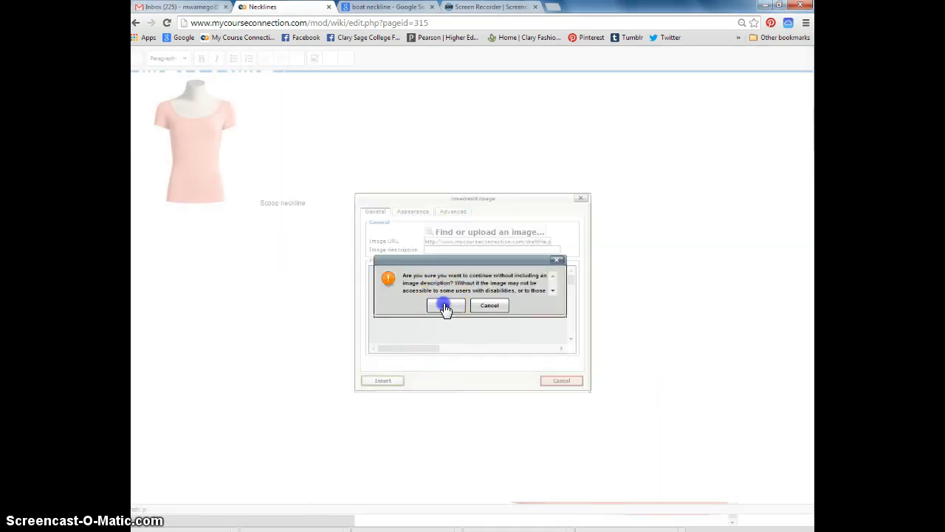
pyautogui.click(443, 302)
pyautogui.click(536, 292)
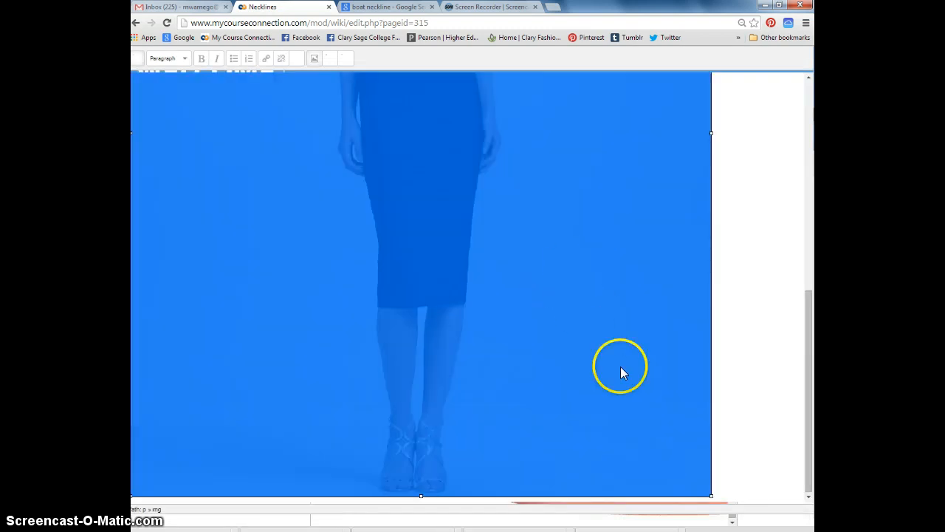
# Shrink the boat neck picture to a small thumbnail and caption it "Boat neckline" beside the image.
pyautogui.moveTo(713, 497); pyautogui.dragTo(165, 177)
pyautogui.moveTo(477, 492); pyautogui.dragTo(268, 243)
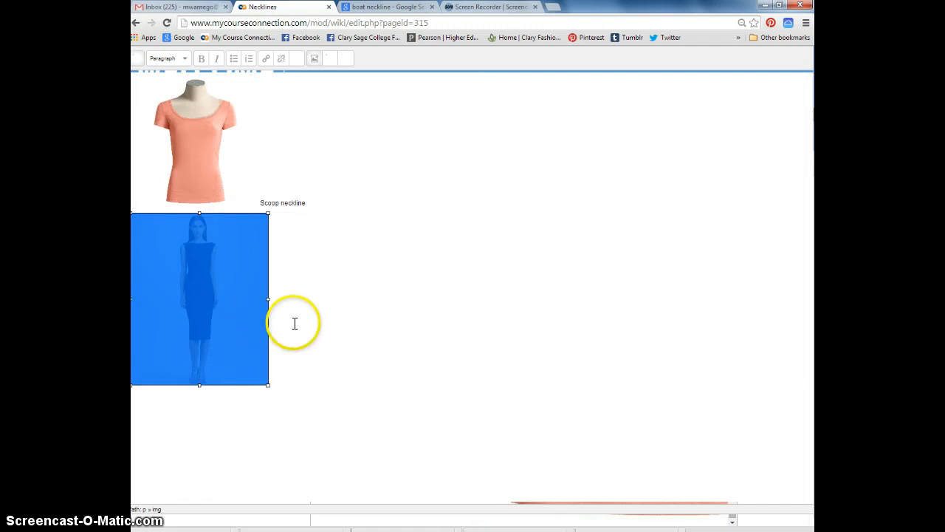
pyautogui.click(285, 360)
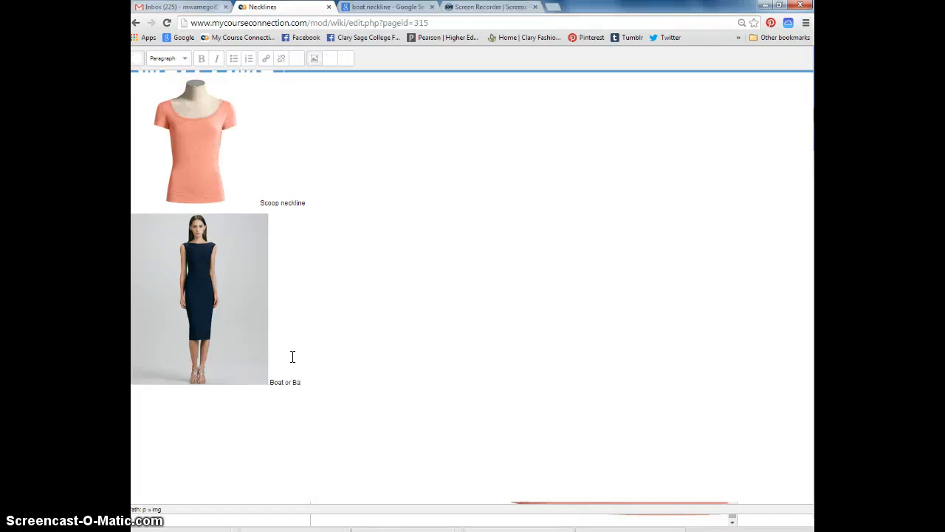
pyautogui.write('Boat or Baluop')
pyautogui.write('ckline')
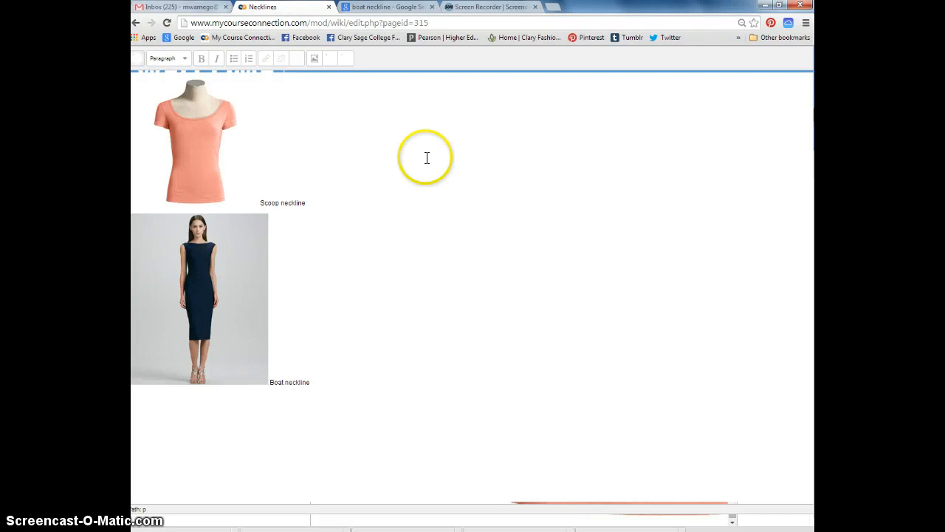
# Upload the "Deep v-neck" picture and insert it below the boat neckline picture without an image description.
pyautogui.click(311, 59)
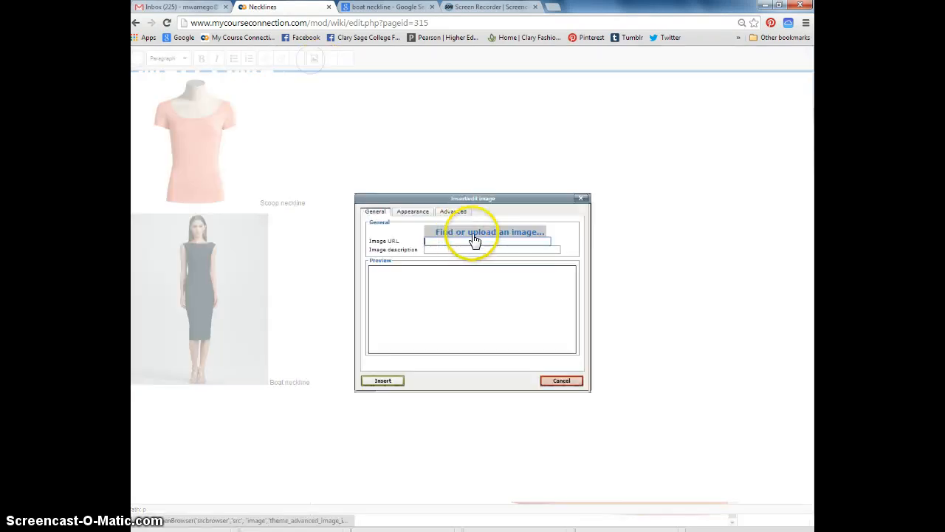
pyautogui.click(479, 233)
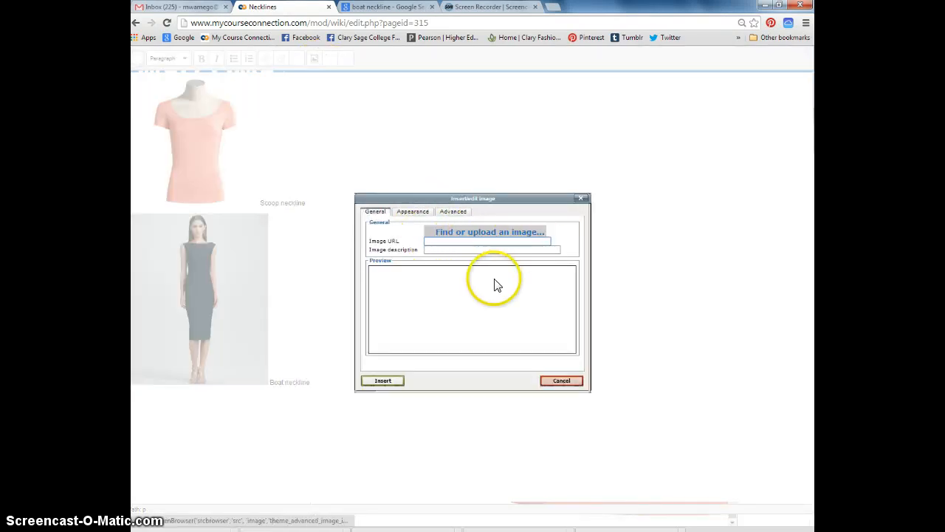
pyautogui.click(484, 253)
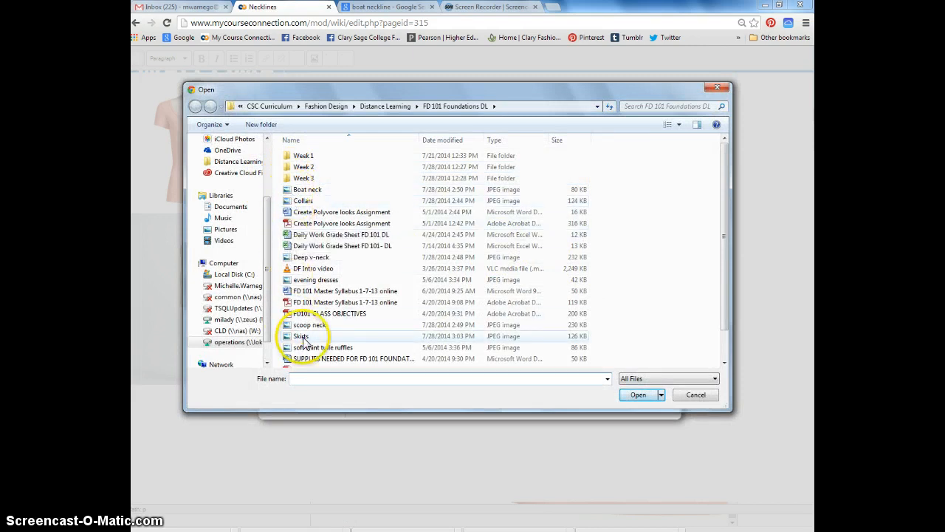
pyautogui.click(310, 257)
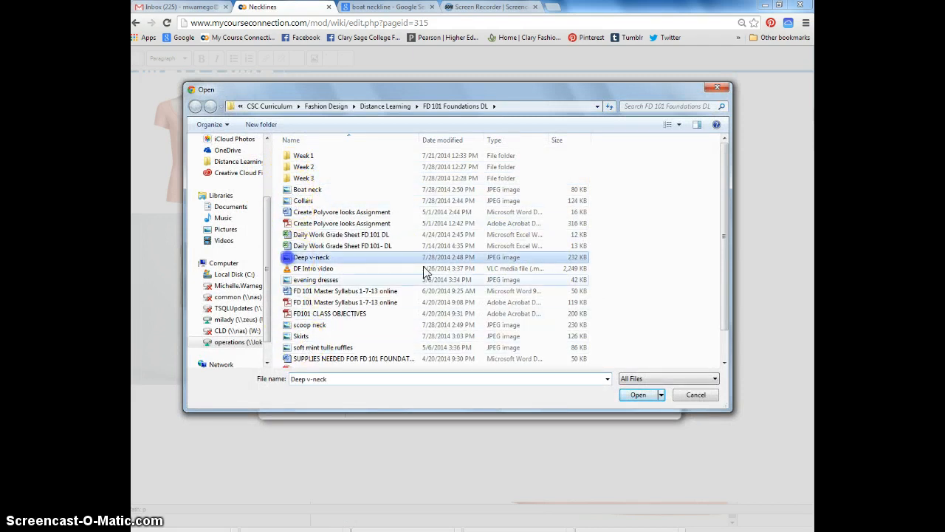
pyautogui.click(638, 394)
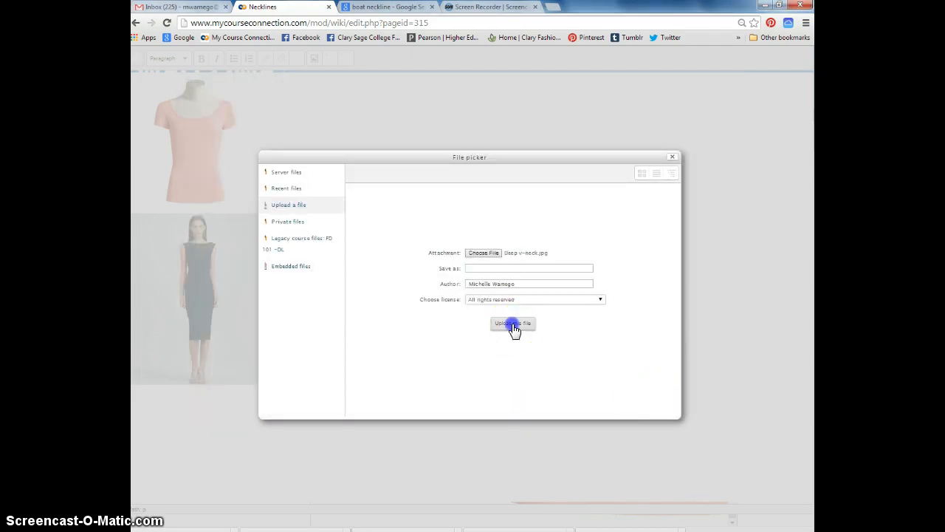
pyautogui.click(513, 325)
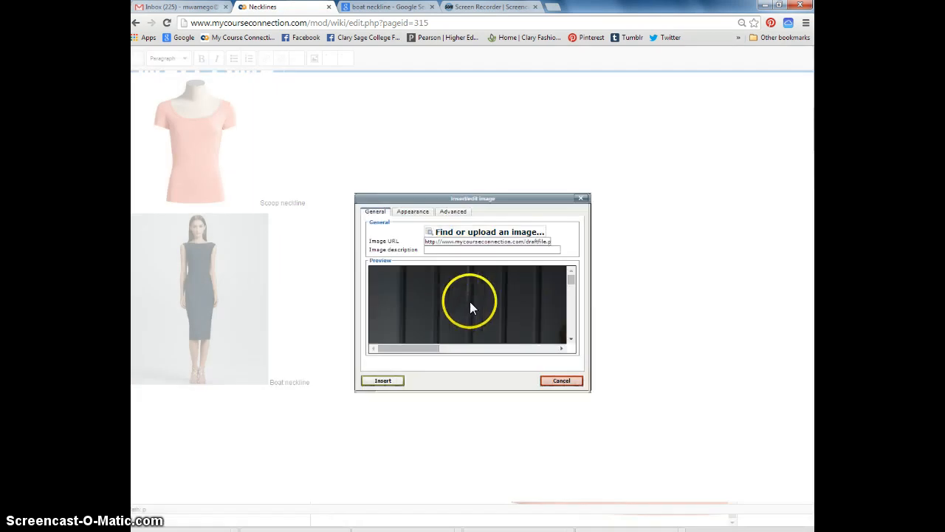
pyautogui.click(385, 380)
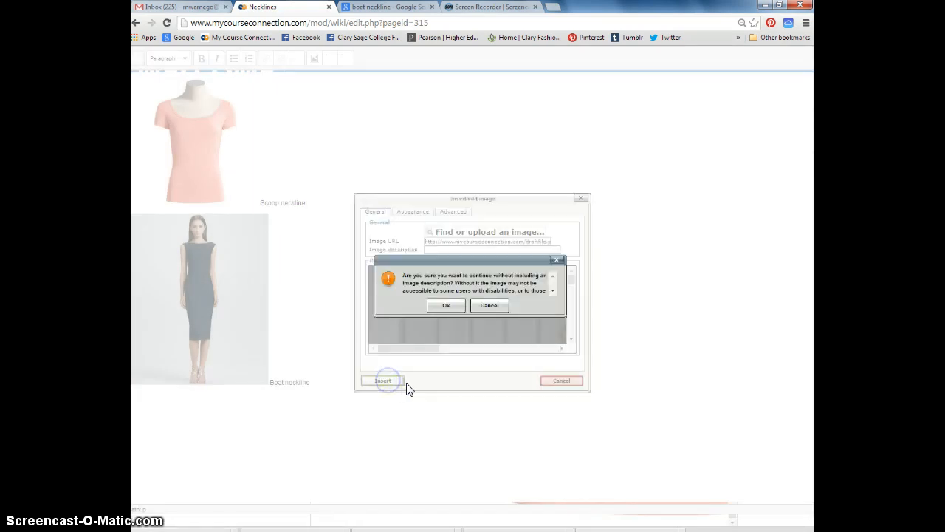
pyautogui.click(442, 304)
# Shrink the deep V-neck picture to about the boat neck thumbnail's width and caption it "Deep V-neck".
pyautogui.click(661, 451)
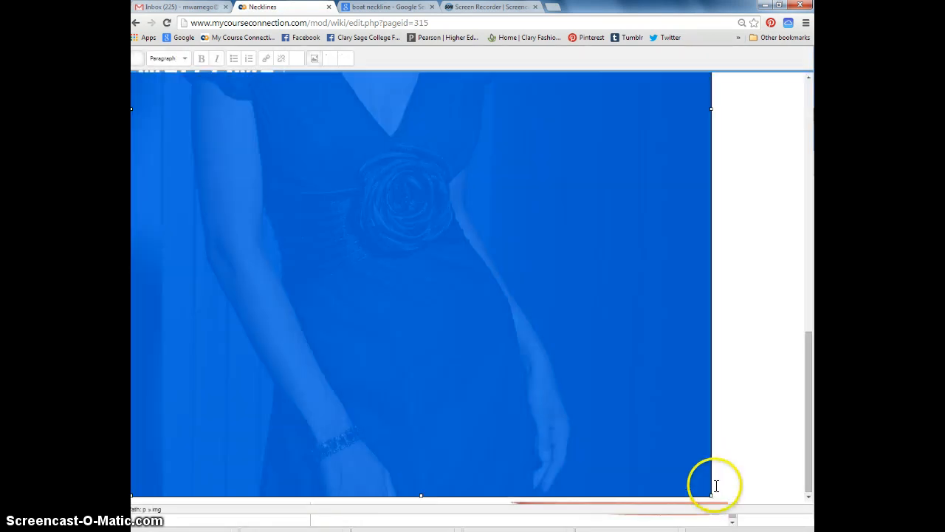
pyautogui.moveTo(711, 494); pyautogui.dragTo(367, 270)
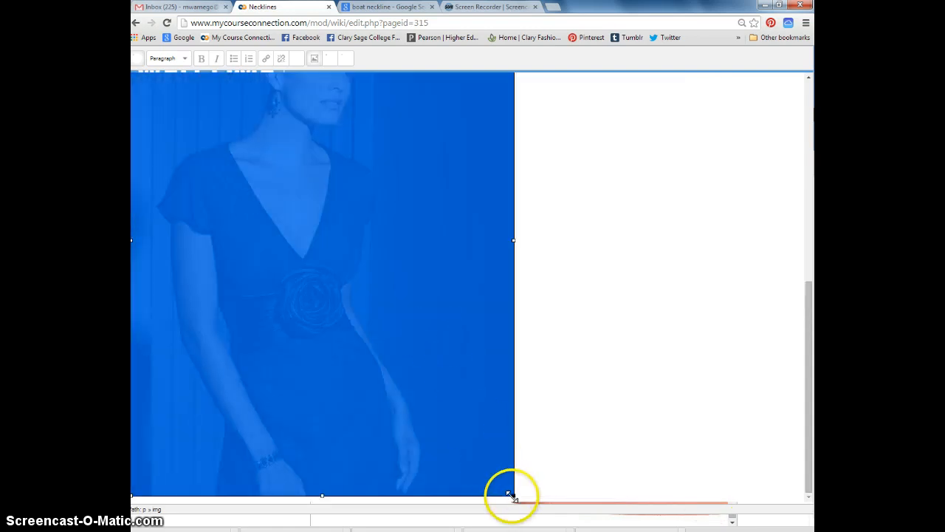
pyautogui.moveTo(514, 495); pyautogui.dragTo(263, 251)
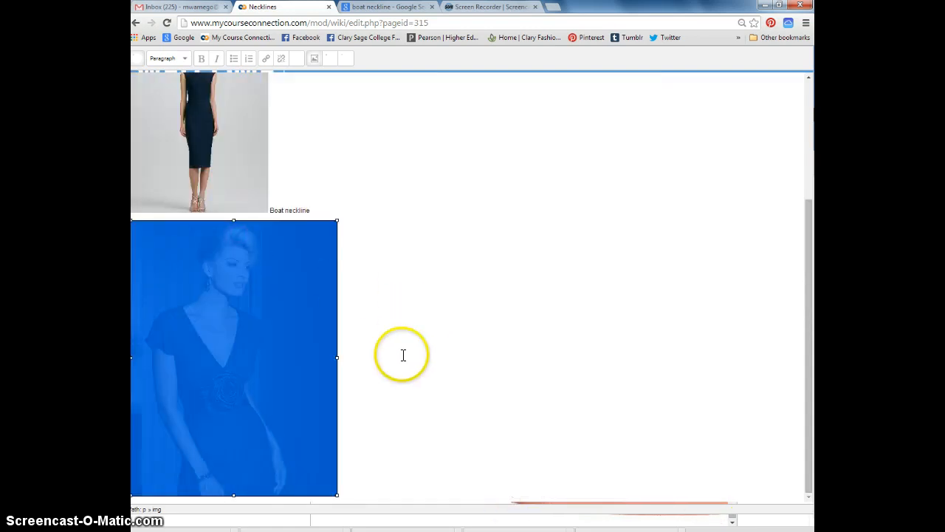
pyautogui.moveTo(335, 493); pyautogui.dragTo(212, 397)
pyautogui.click(338, 291)
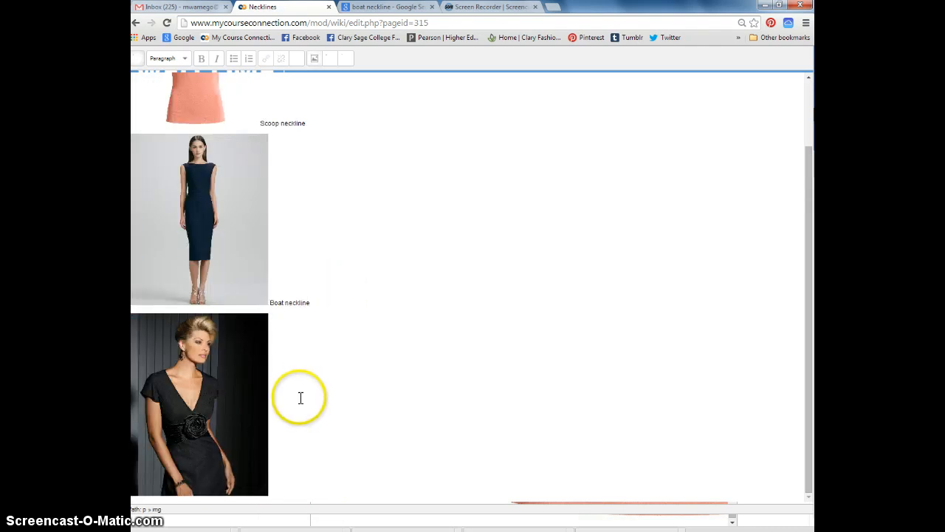
pyautogui.click(291, 470)
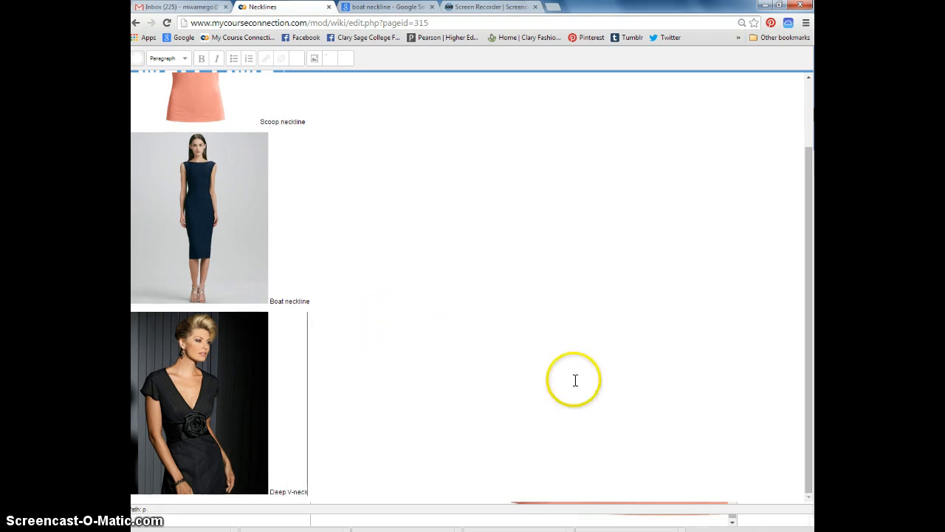
# Leave the full-screen editor, save the Necklines page and check the saved pictures and captions.
pyautogui.scroll(1, 557, 382)
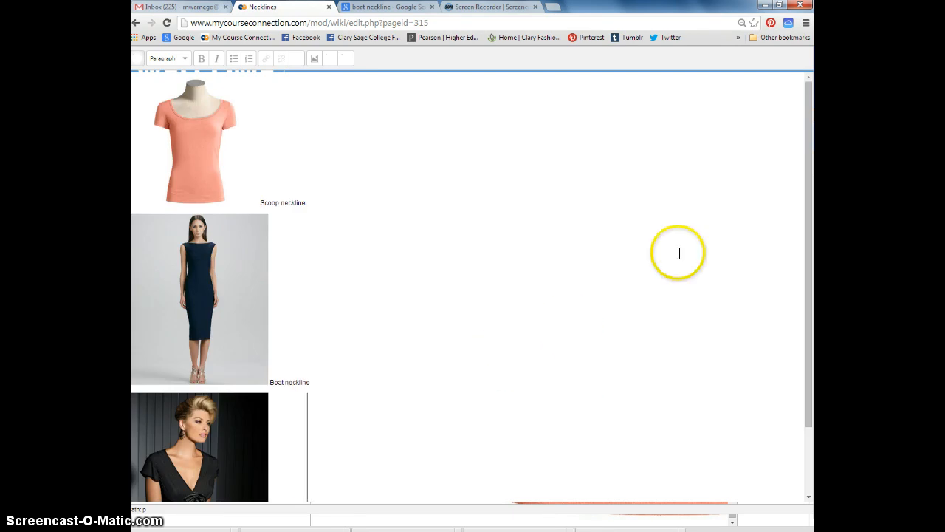
pyautogui.click(137, 59)
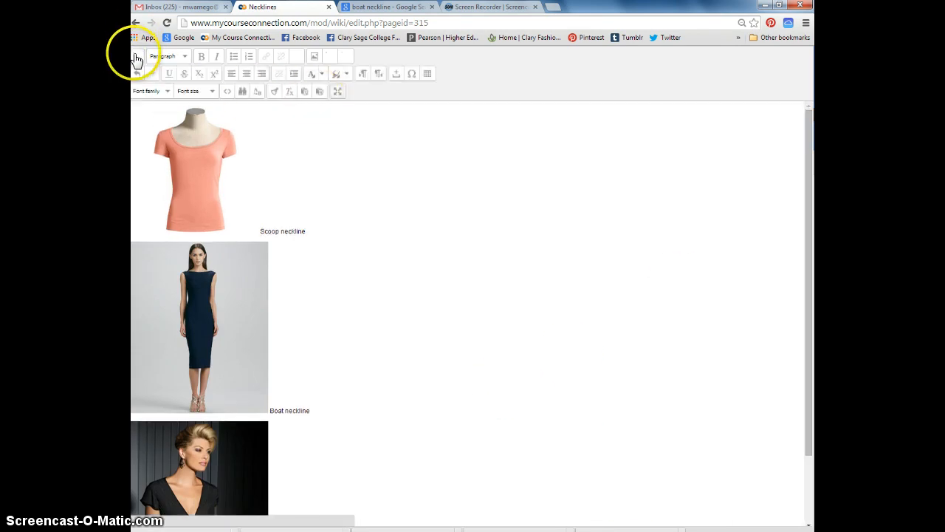
pyautogui.click(337, 95)
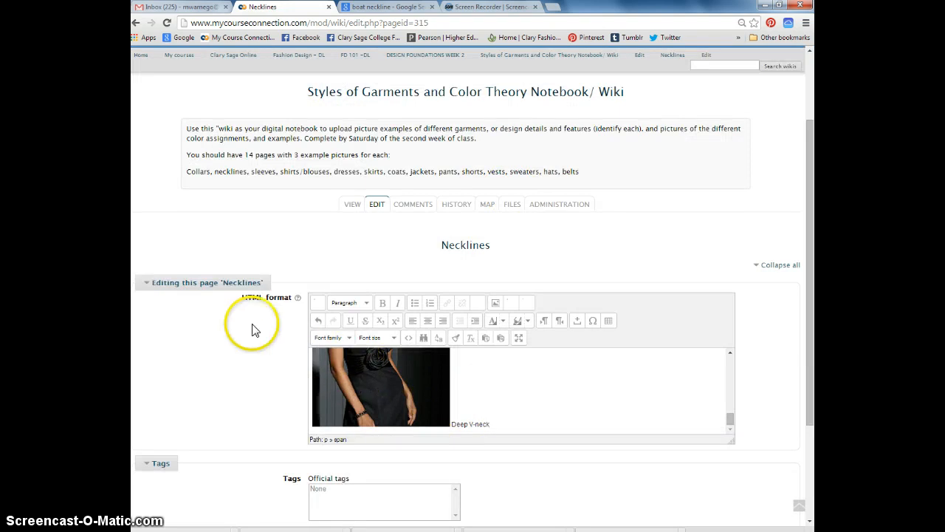
pyautogui.scroll(-3, 249, 328)
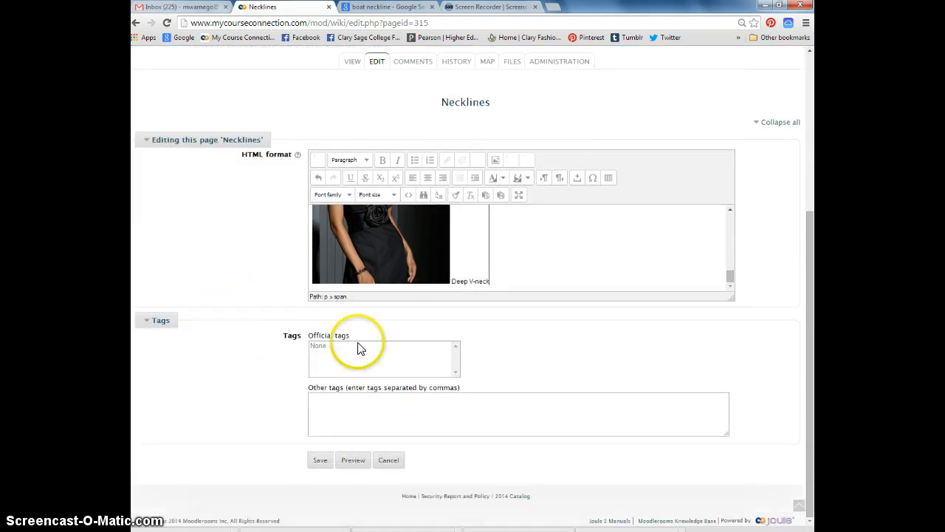
pyautogui.click(319, 462)
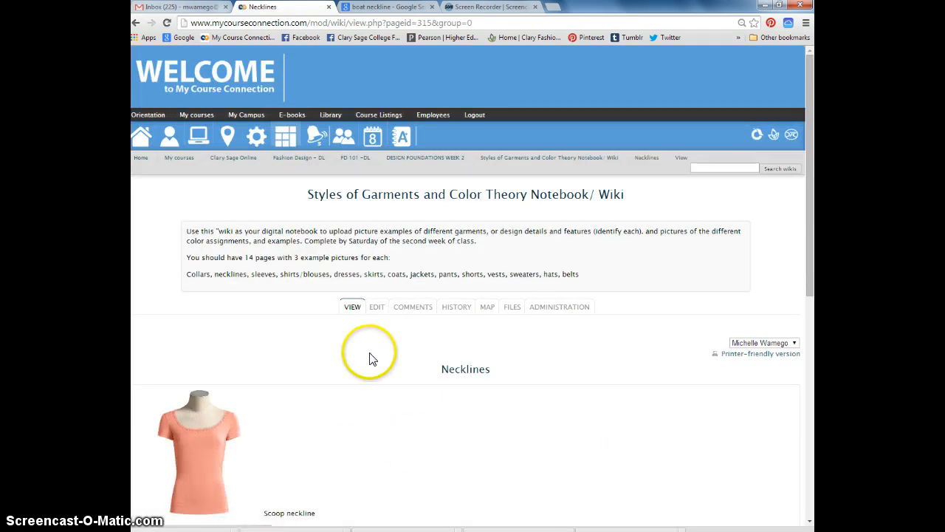
pyautogui.scroll(-3, 372, 357)
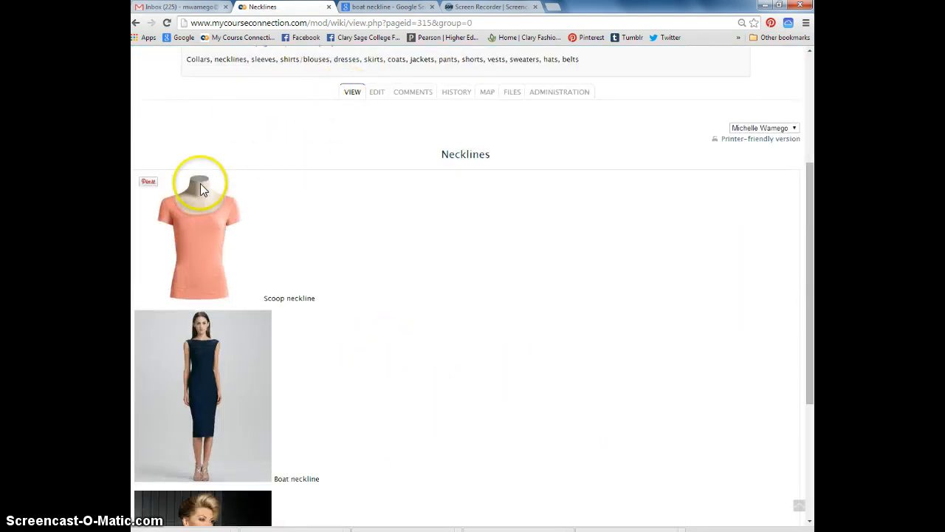
pyautogui.scroll(2, 430, 426)
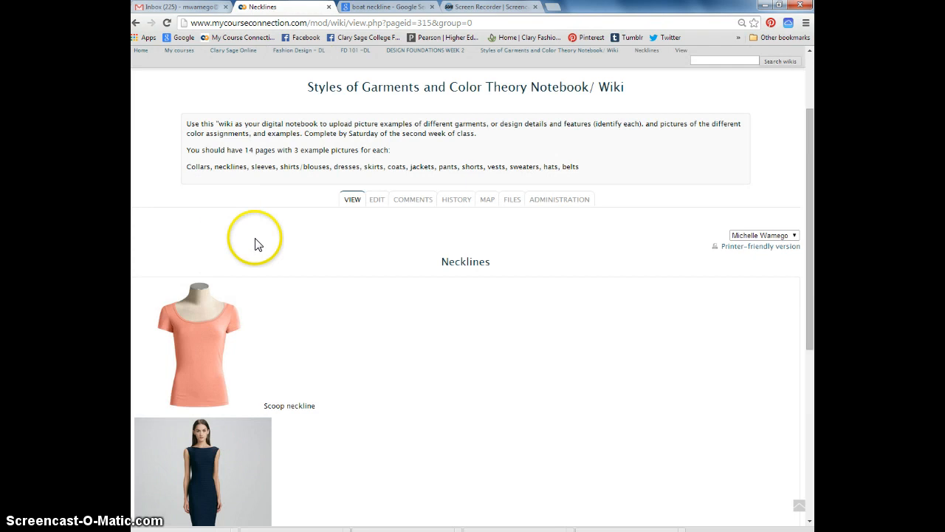
# Open the Collar Styles page from the wiki's page list and look through its collar examples.
pyautogui.click(488, 206)
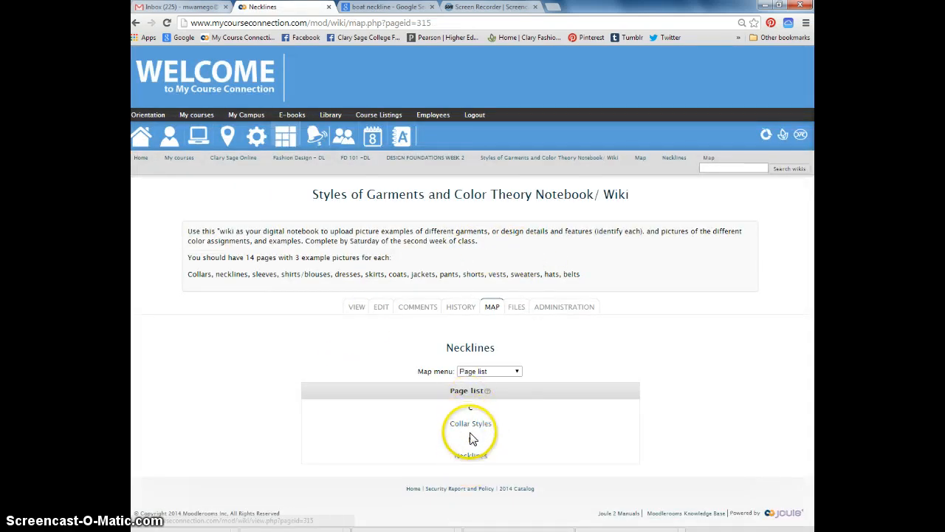
pyautogui.click(470, 425)
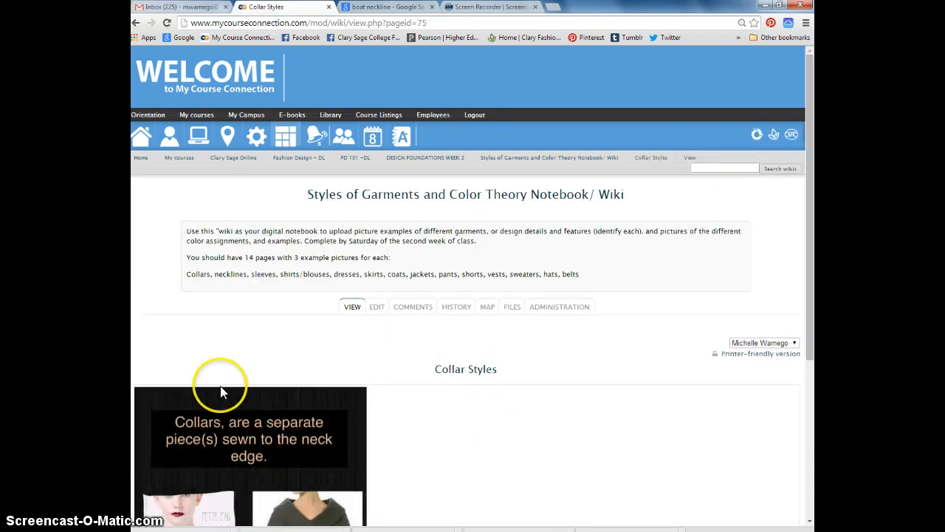
pyautogui.scroll(-2, 244, 421)
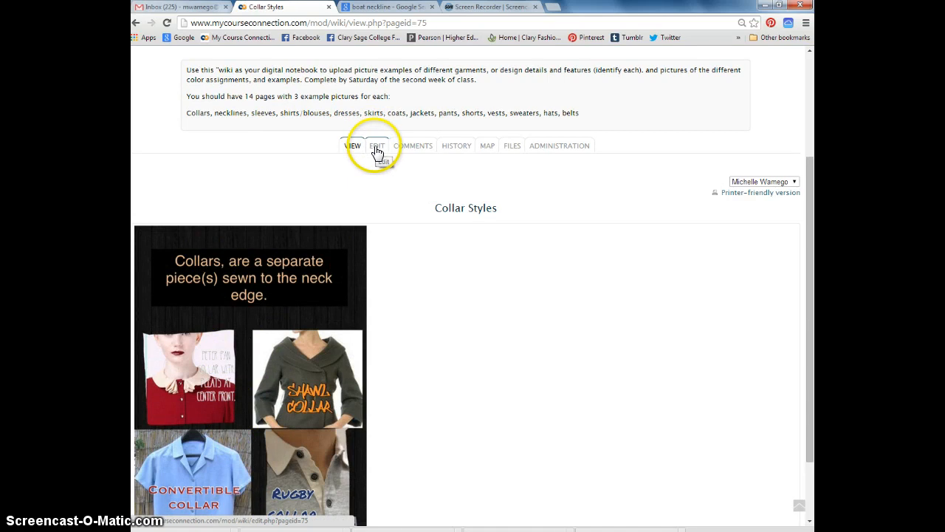
pyautogui.scroll(-1, 421, 214)
pyautogui.scroll(2, 458, 263)
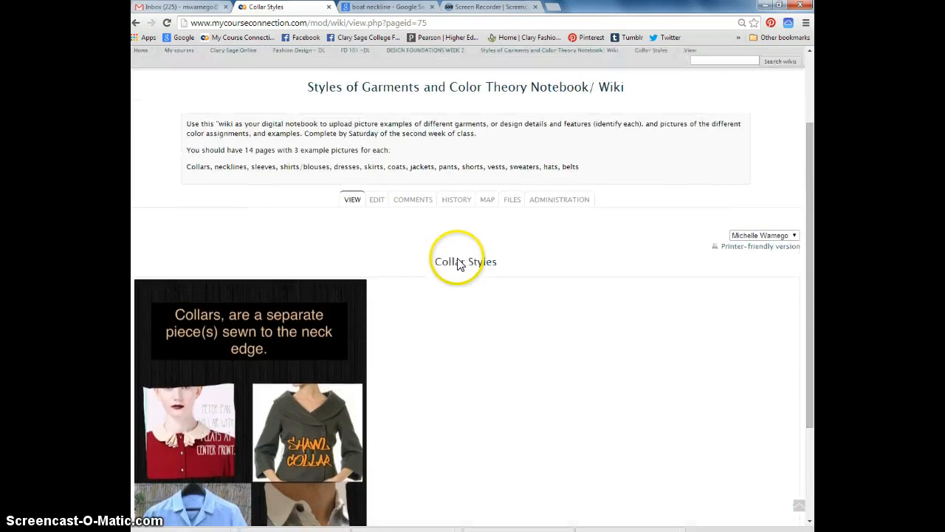
pyautogui.scroll(2, 458, 263)
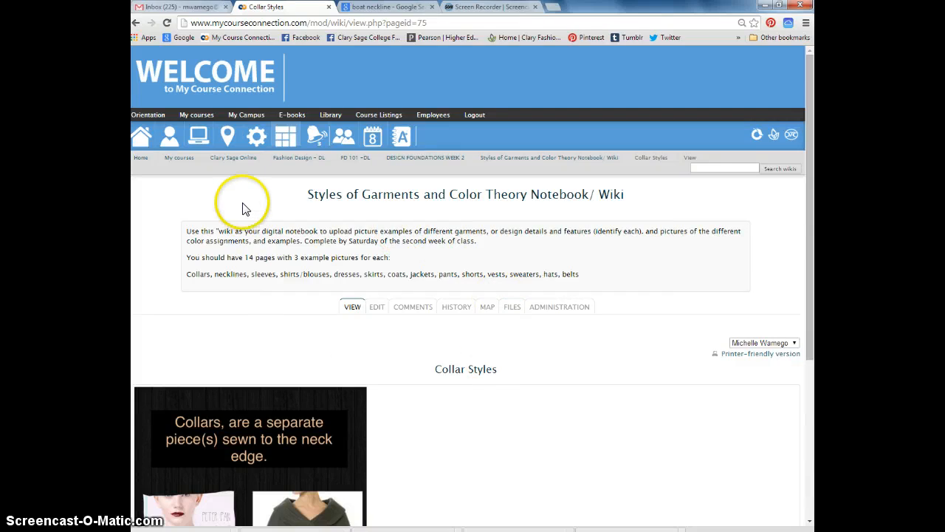
# Start a new page in the Week 2 Styles of Garments wiki, title it "Skirts" and create it in HTML format.
pyautogui.click(226, 137)
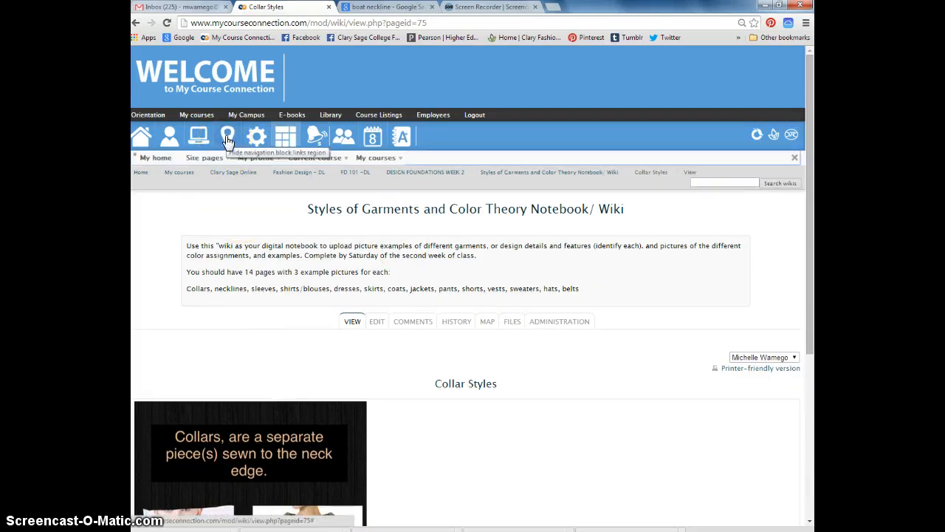
pyautogui.click(344, 161)
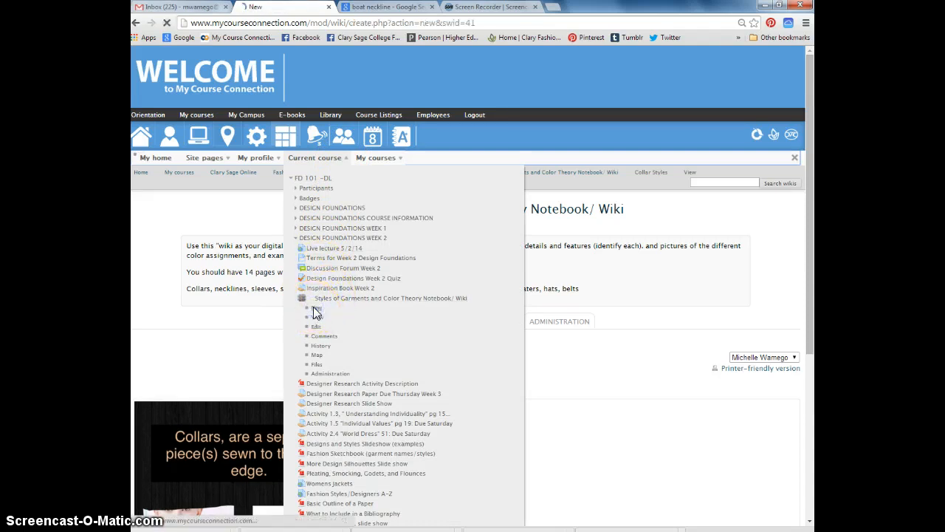
pyautogui.click(330, 316)
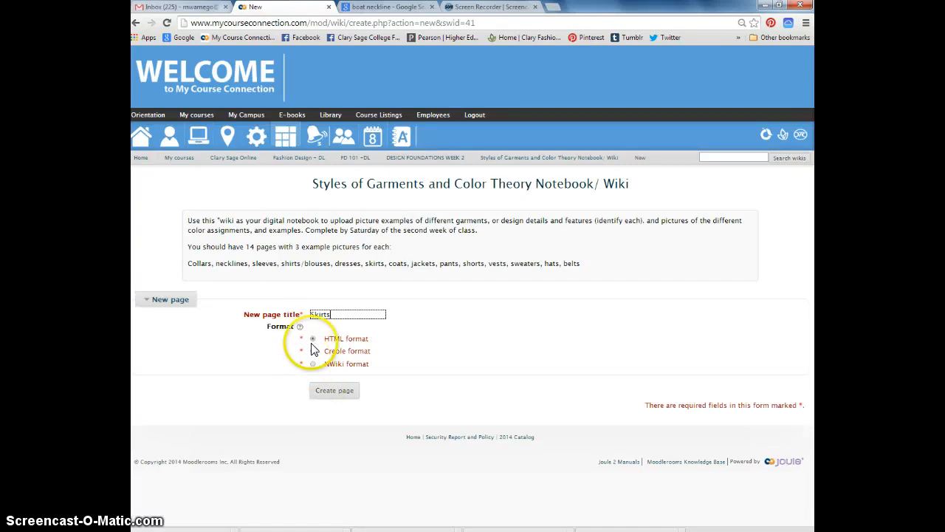
pyautogui.click(332, 393)
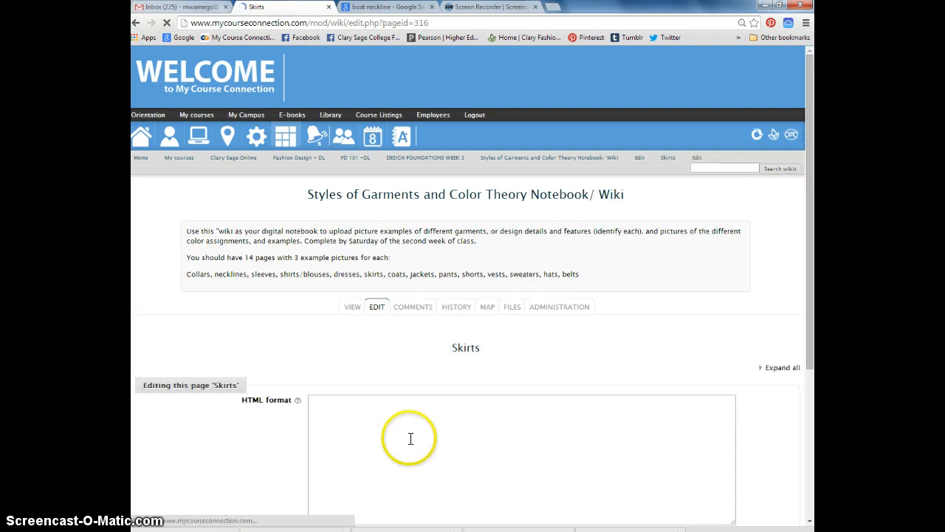
# Upload Skirts.jpg from the FD 101 Foundations DL folder and insert it into the Skirts page without an image description.
pyautogui.scroll(-5, 412, 444)
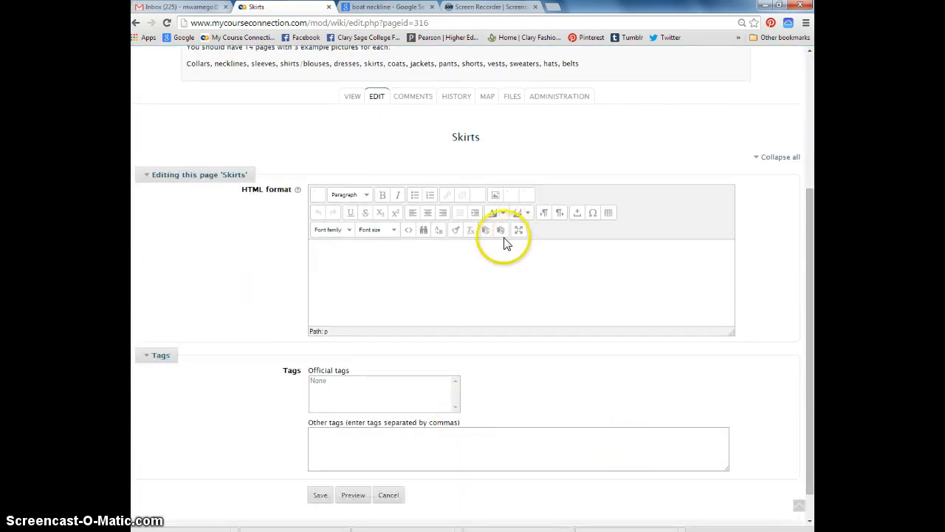
pyautogui.click(494, 195)
pyautogui.click(466, 232)
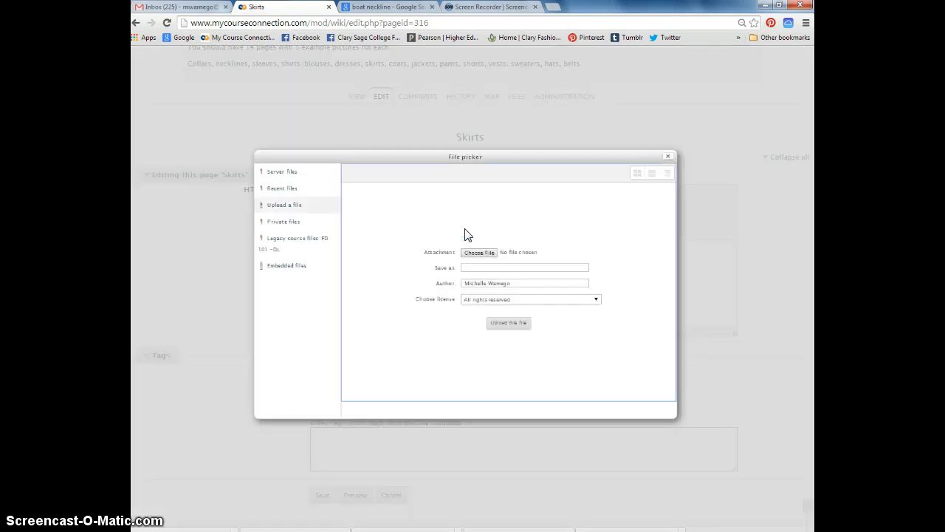
pyautogui.click(482, 254)
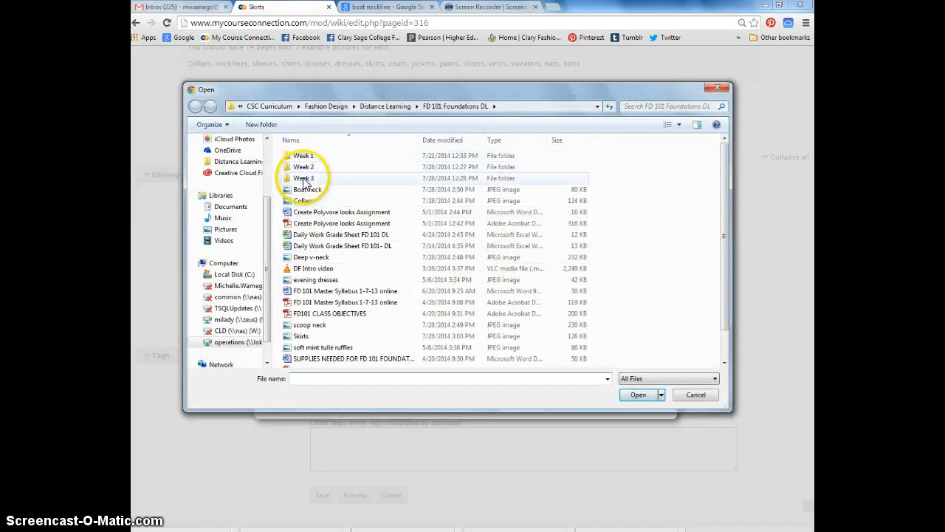
pyautogui.click(301, 336)
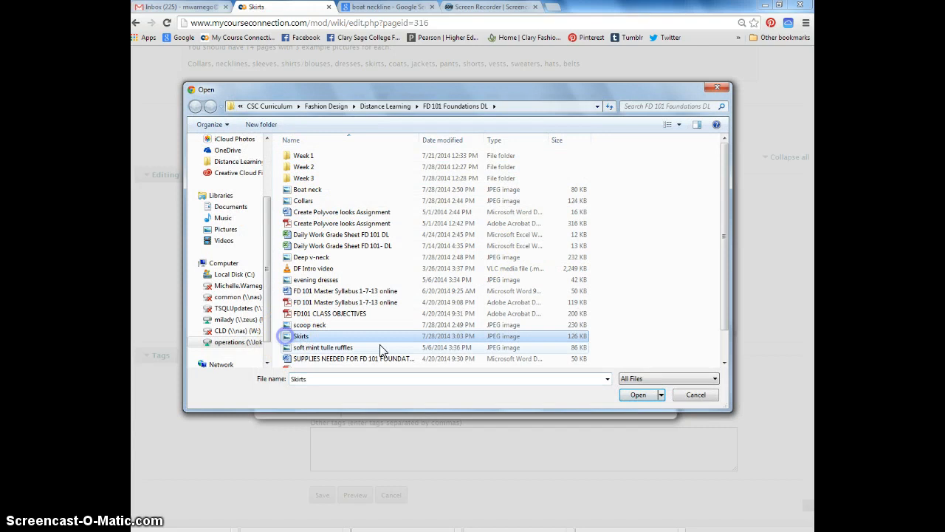
pyautogui.click(640, 395)
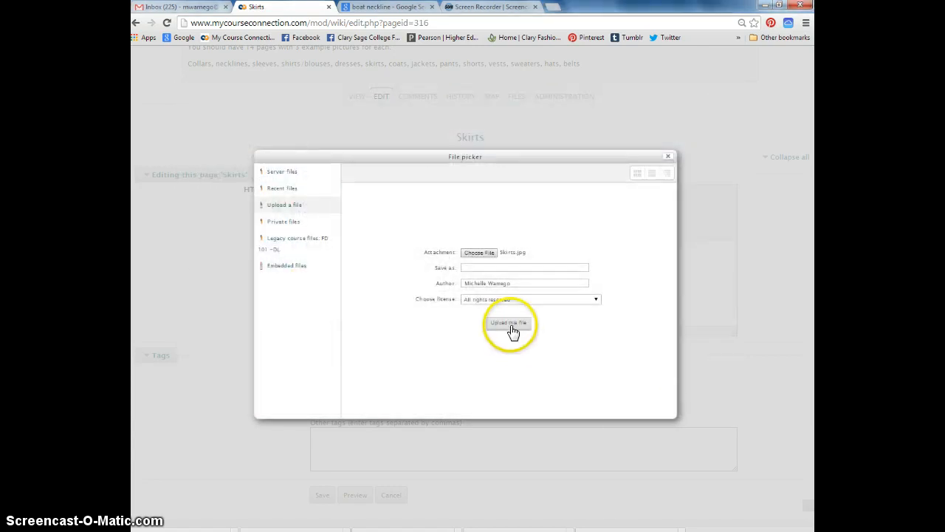
pyautogui.click(509, 324)
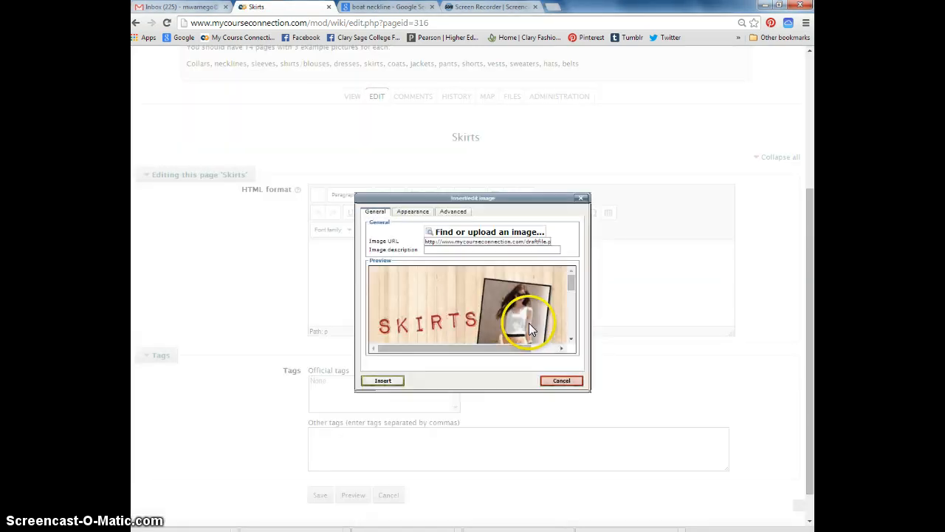
pyautogui.click(389, 384)
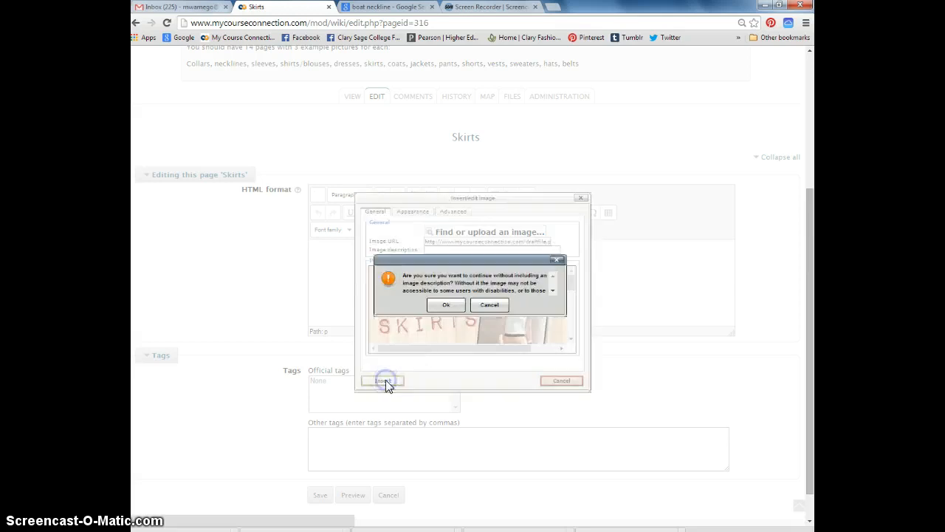
pyautogui.click(435, 303)
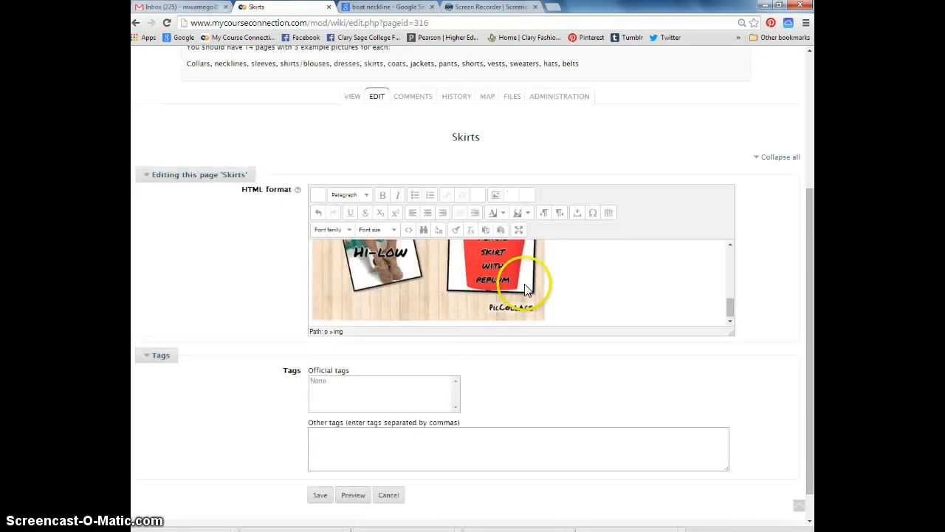
# View the whole skirts collage in the full-screen editor and return to the normal editing view.
pyautogui.click(519, 230)
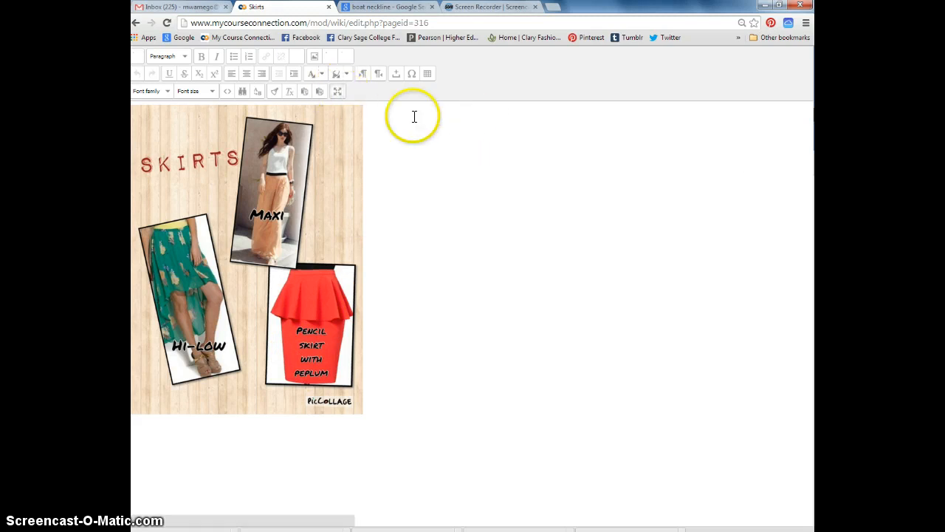
pyautogui.click(338, 92)
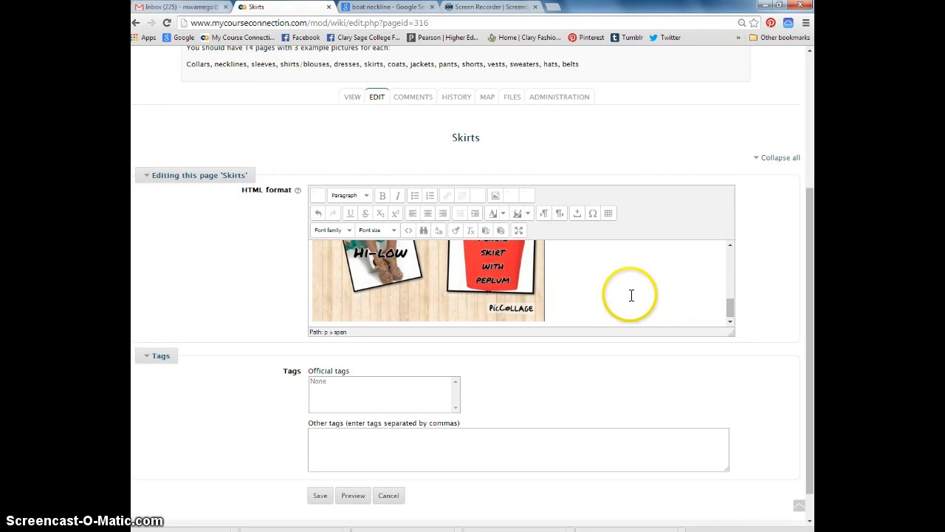
pyautogui.click(430, 297)
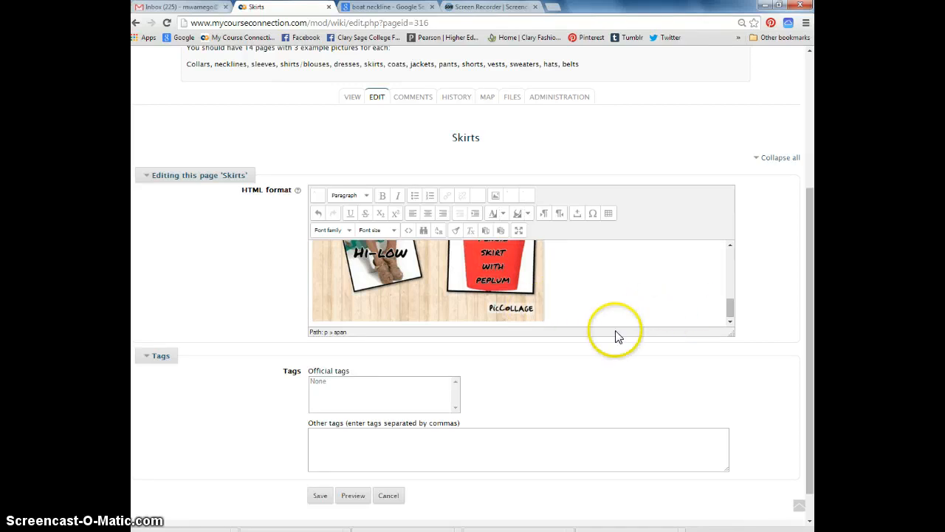
# Save the Skirts page and check the collage on the saved page.
pyautogui.scroll(-1, 272, 305)
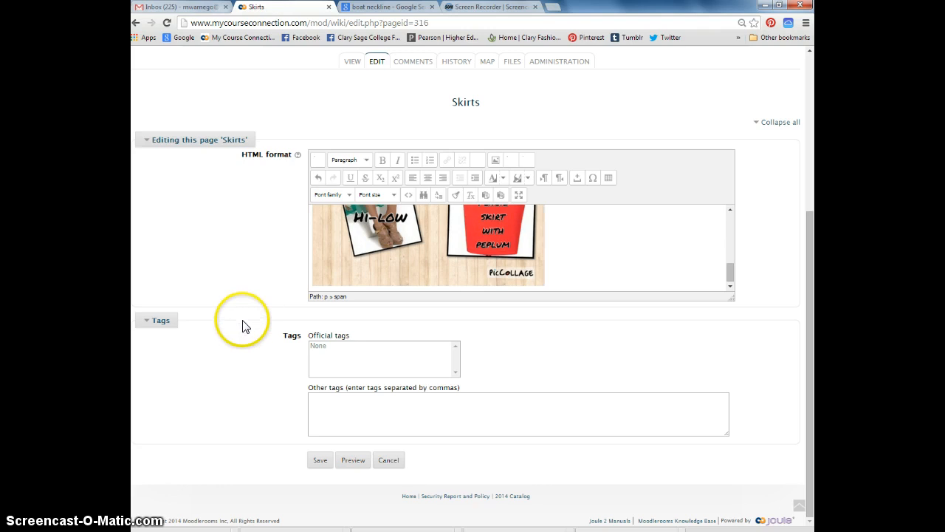
pyautogui.click(319, 463)
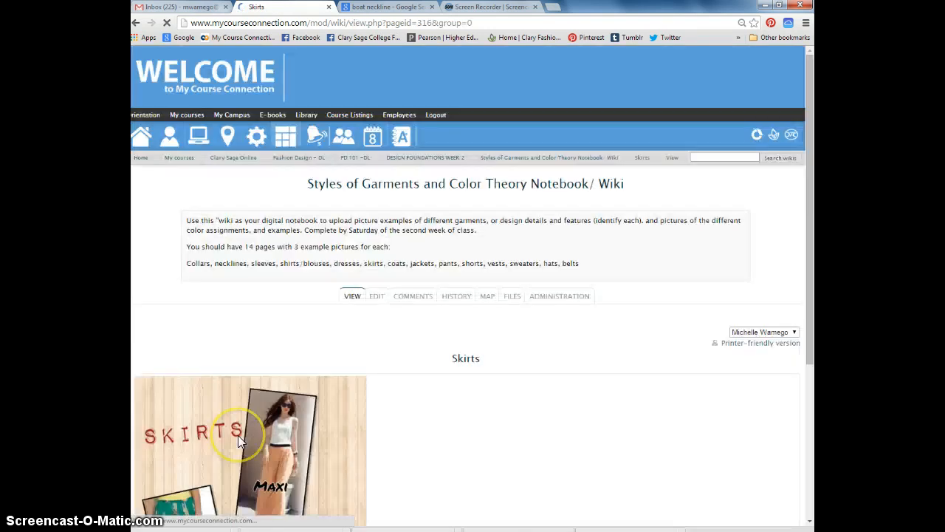
pyautogui.scroll(-3, 339, 456)
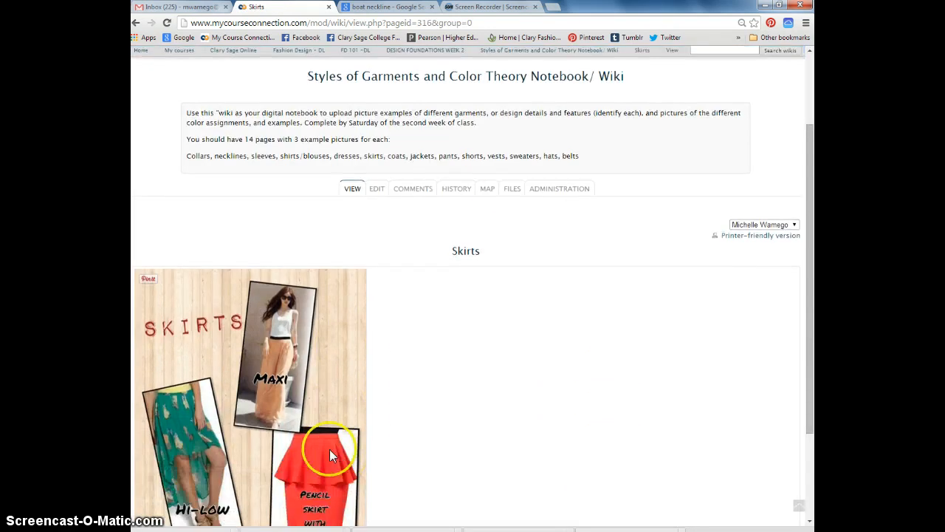
# Open the wiki's page list and review the pages created so far.
pyautogui.click(488, 193)
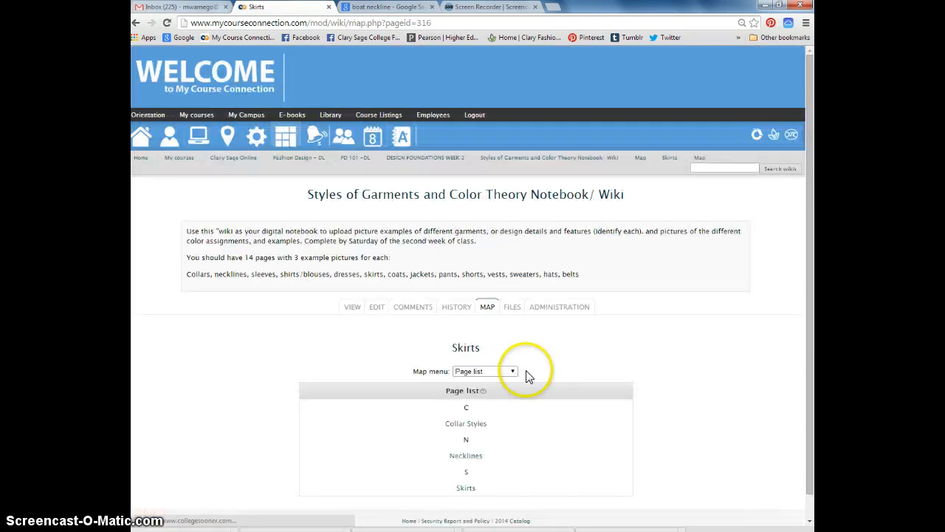
pyautogui.scroll(-1, 532, 379)
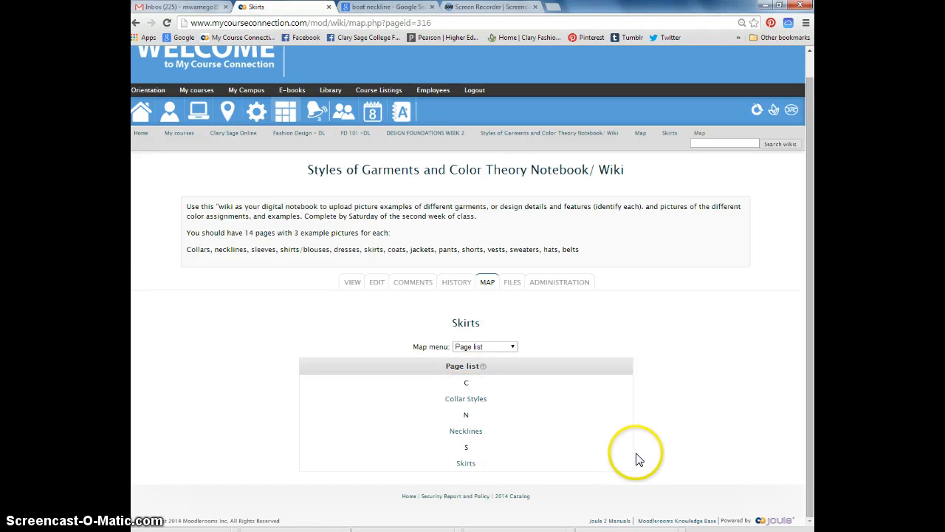
pyautogui.scroll(1, 637, 455)
pyautogui.scroll(-1, 641, 410)
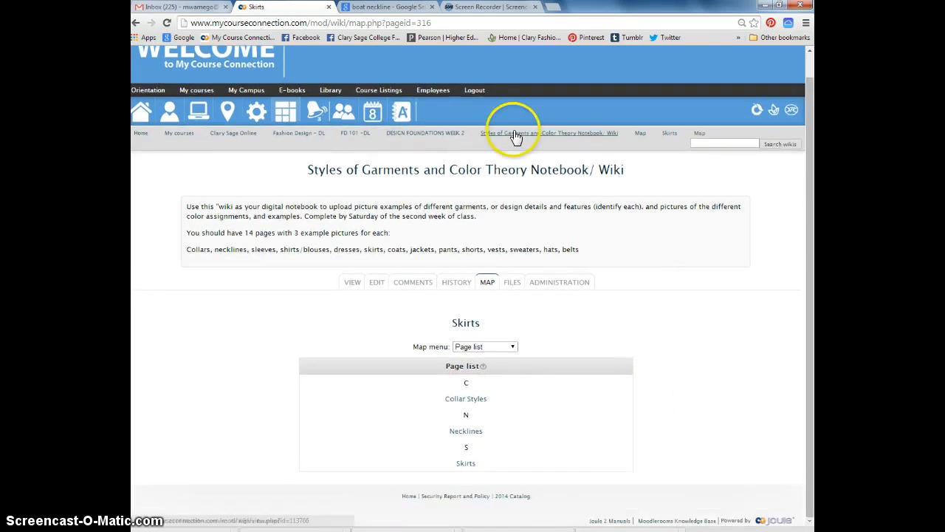
# Return to Design Foundations Week 2 and mark the Styles of Garments and Color Theory Notebook/ Wiki activity as complete.
pyautogui.click(408, 133)
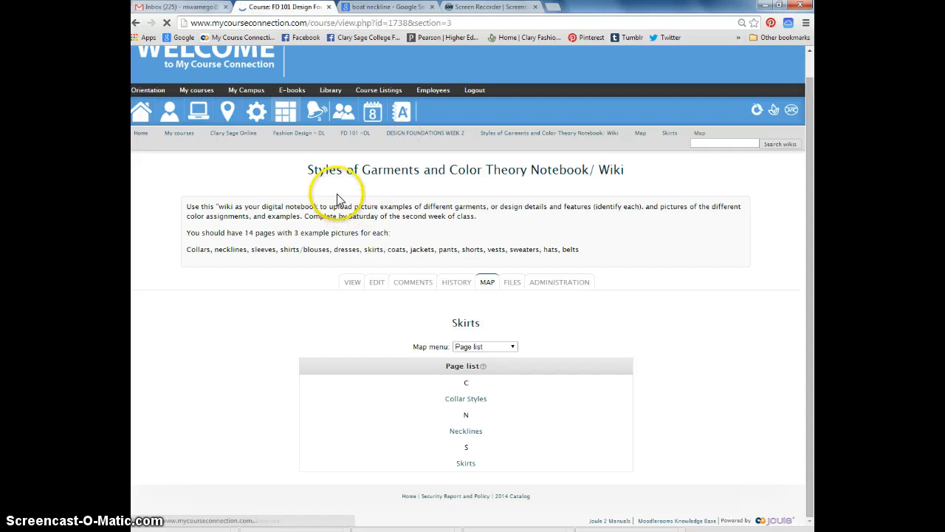
pyautogui.scroll(-3, 581, 320)
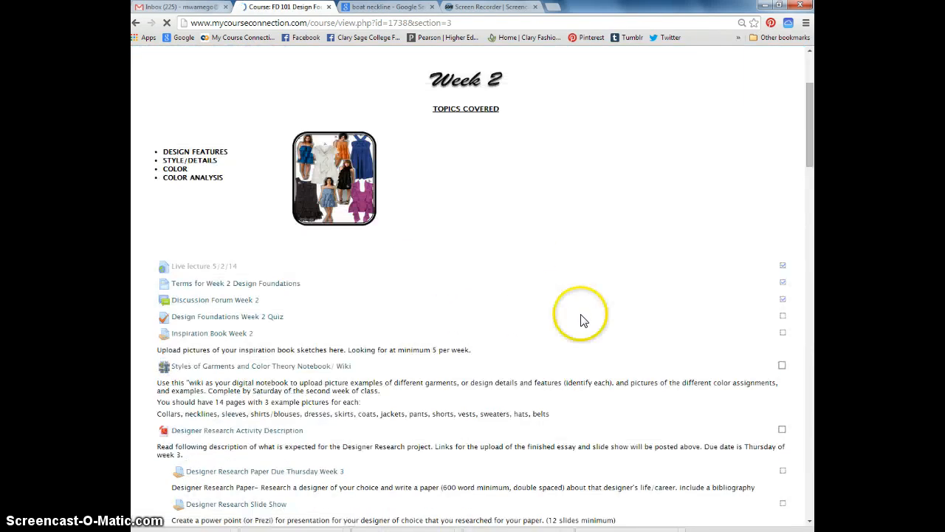
pyautogui.scroll(-3, 181, 316)
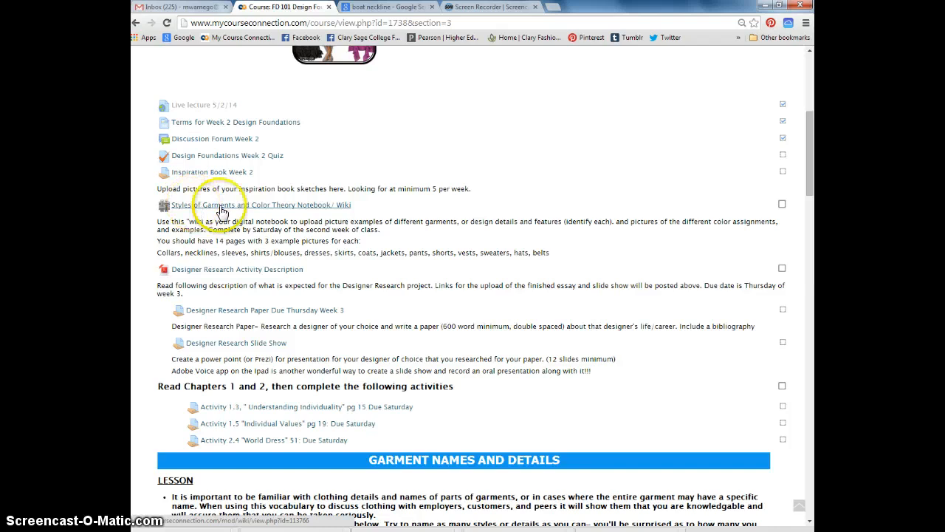
pyautogui.click(782, 204)
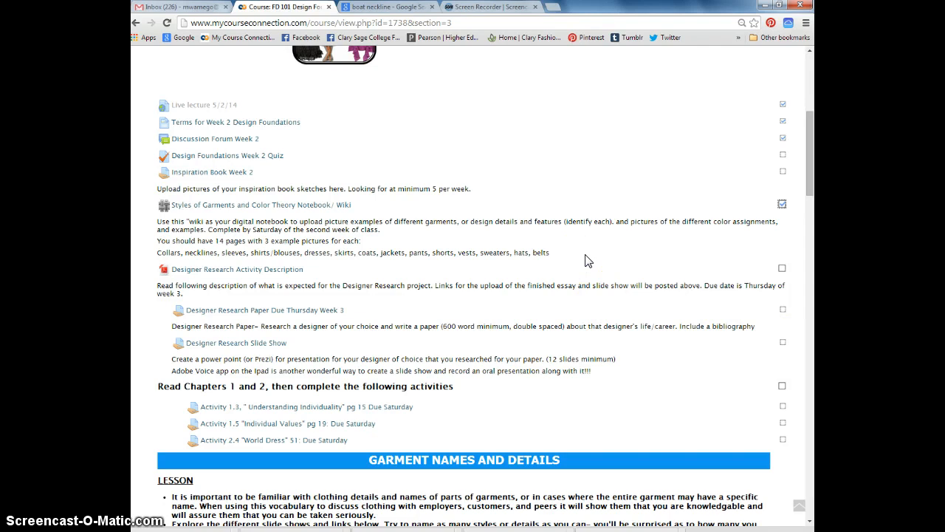
pyautogui.scroll(5, 586, 273)
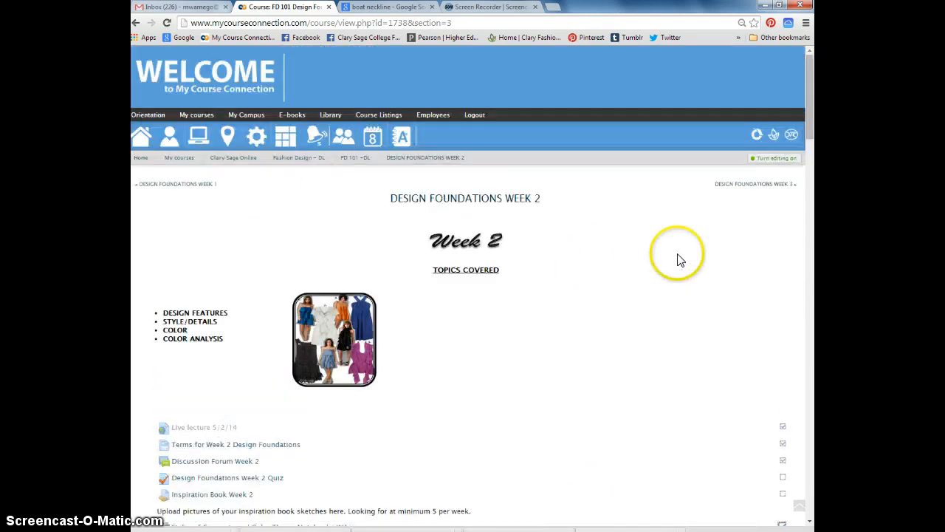